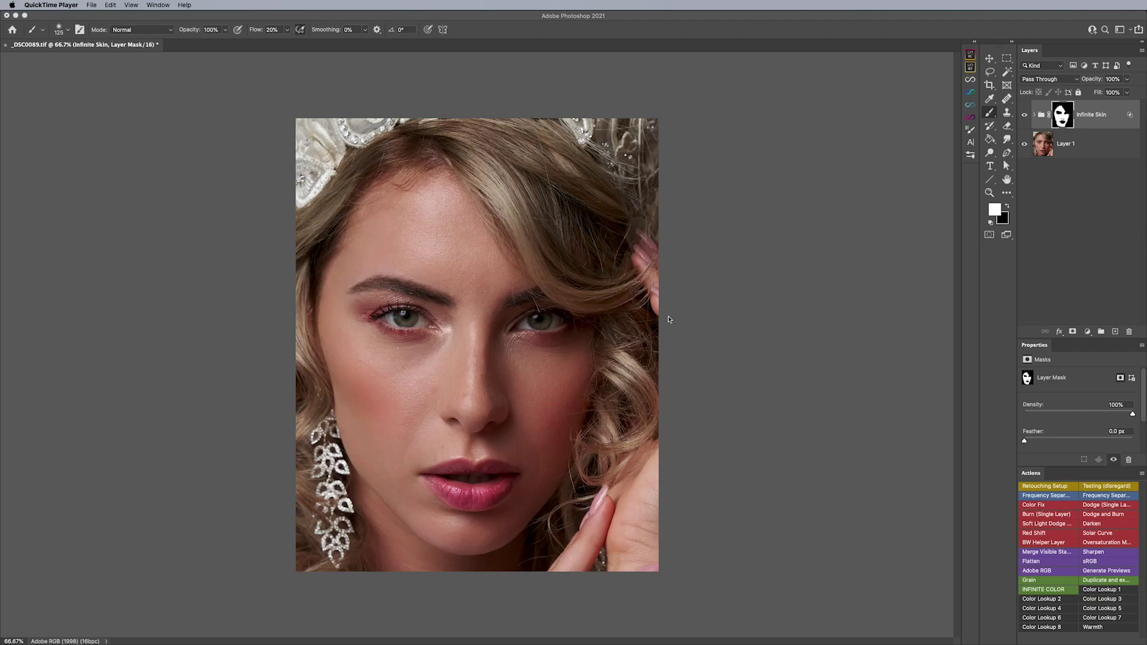
Bring Photoshop forward and toggle the Infinite Skin group off and on to compare the skin smoothing.
click(669, 319)
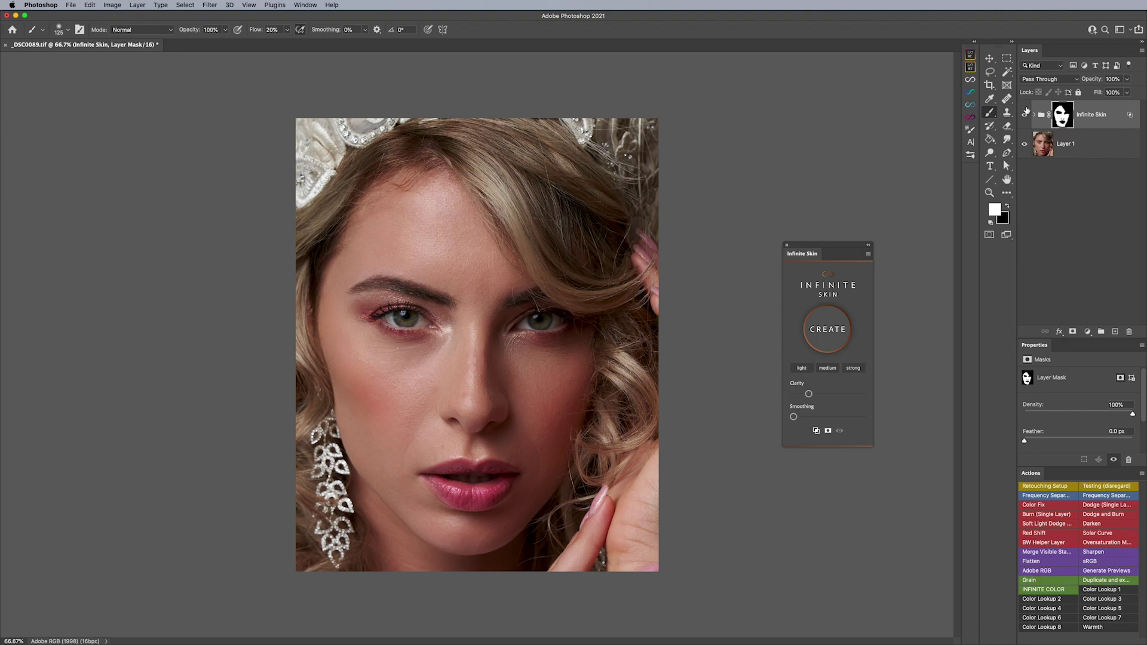
click(1024, 115)
click(1026, 115)
click(816, 431)
super+click(454, 389)
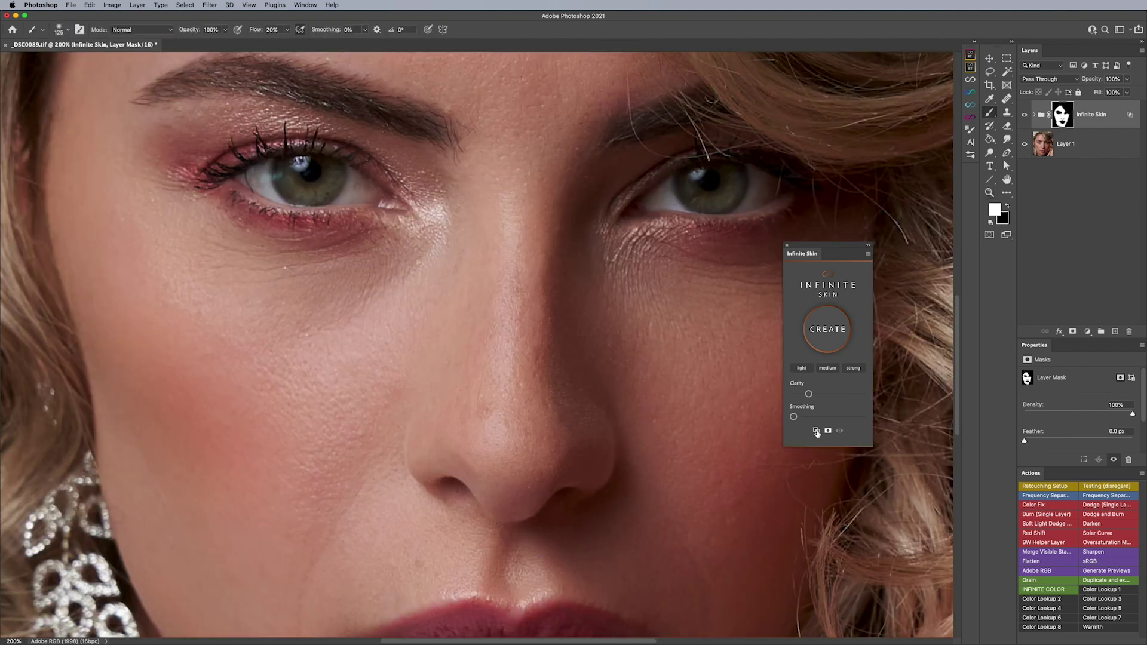
click(816, 431)
key(z)
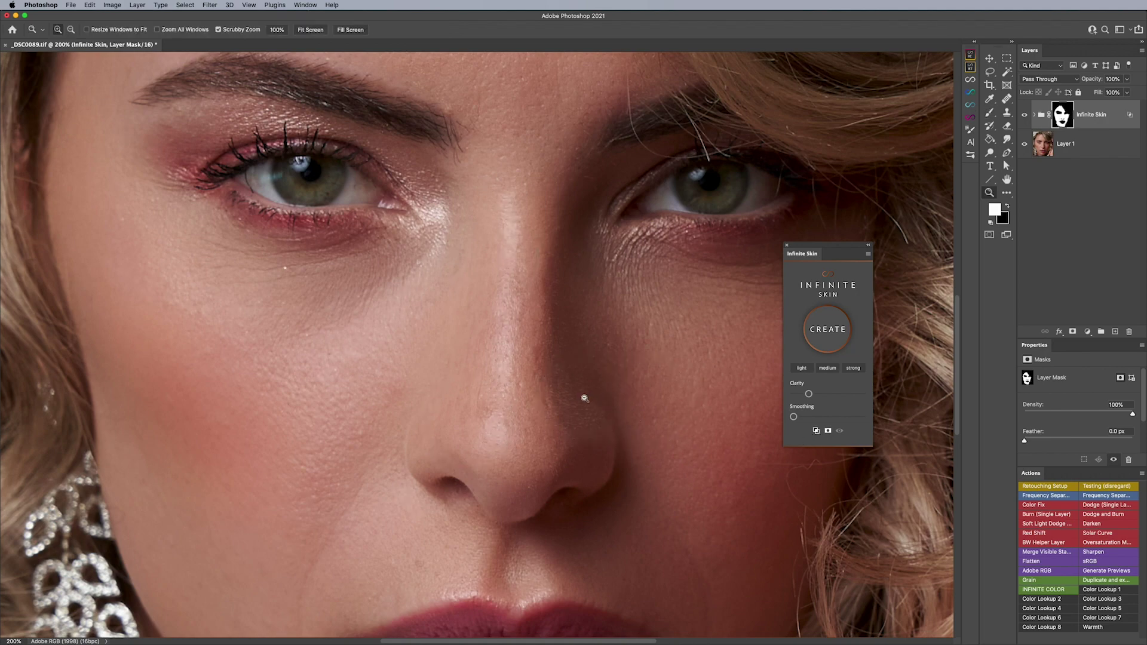
alt+click(586, 402)
key(b)
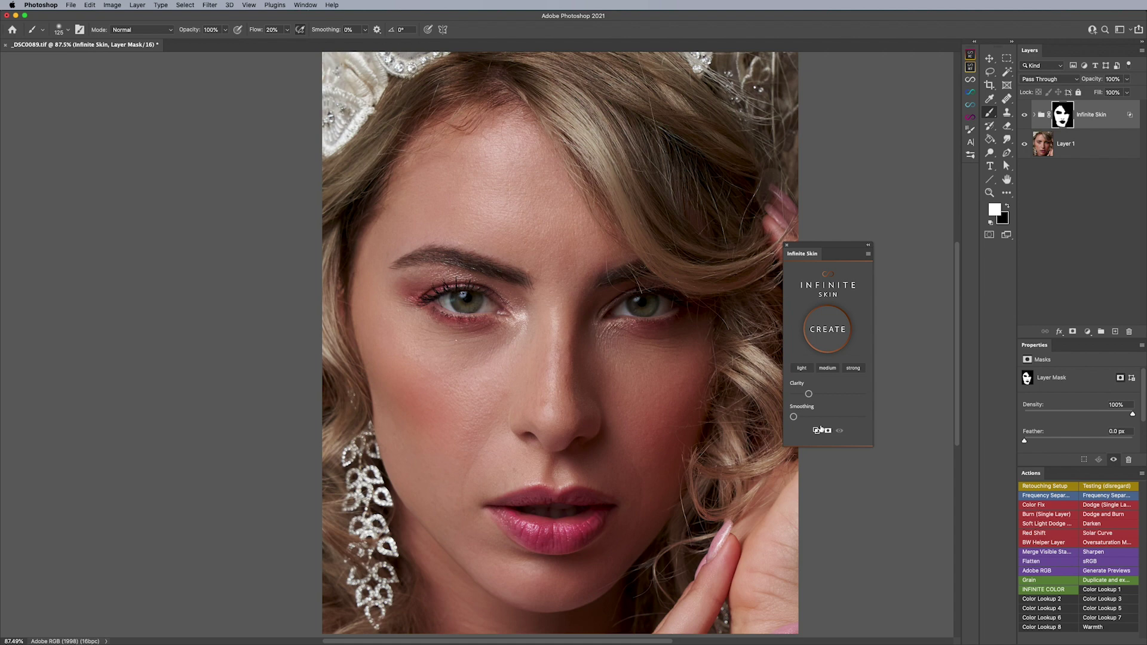
click(816, 431)
click(1024, 116)
click(1024, 116)
click(1024, 117)
click(1024, 116)
click(1024, 115)
click(1024, 115)
click(1024, 115)
click(1024, 115)
click(1023, 115)
click(1024, 116)
click(1033, 115)
double_click(1039, 122)
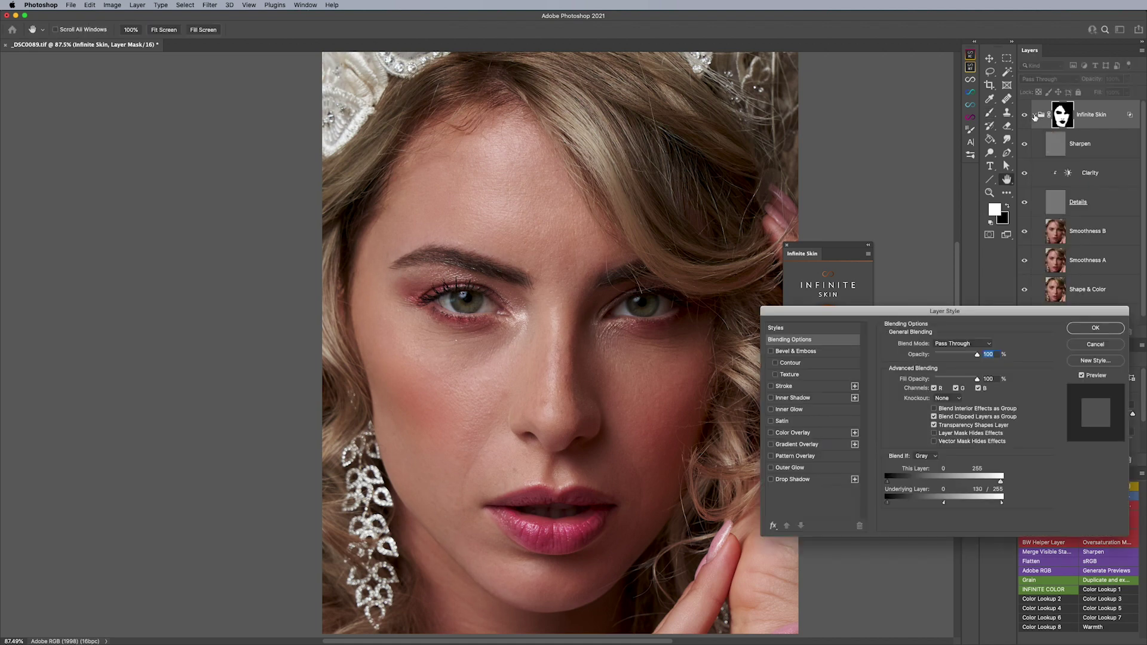
click(1095, 342)
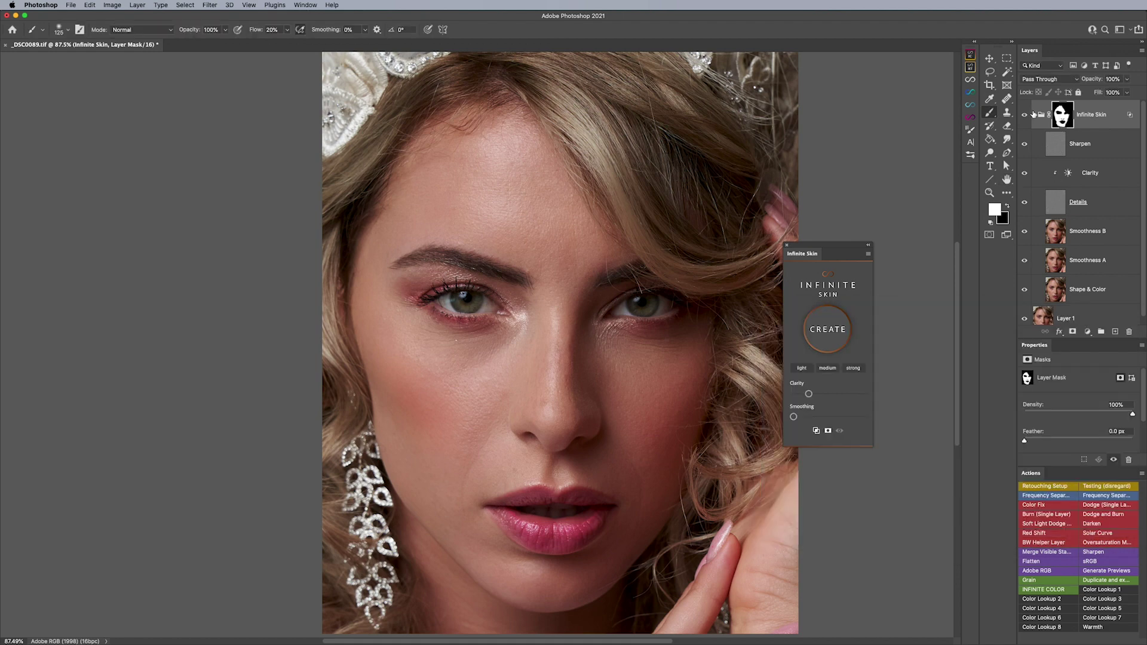
click(1030, 115)
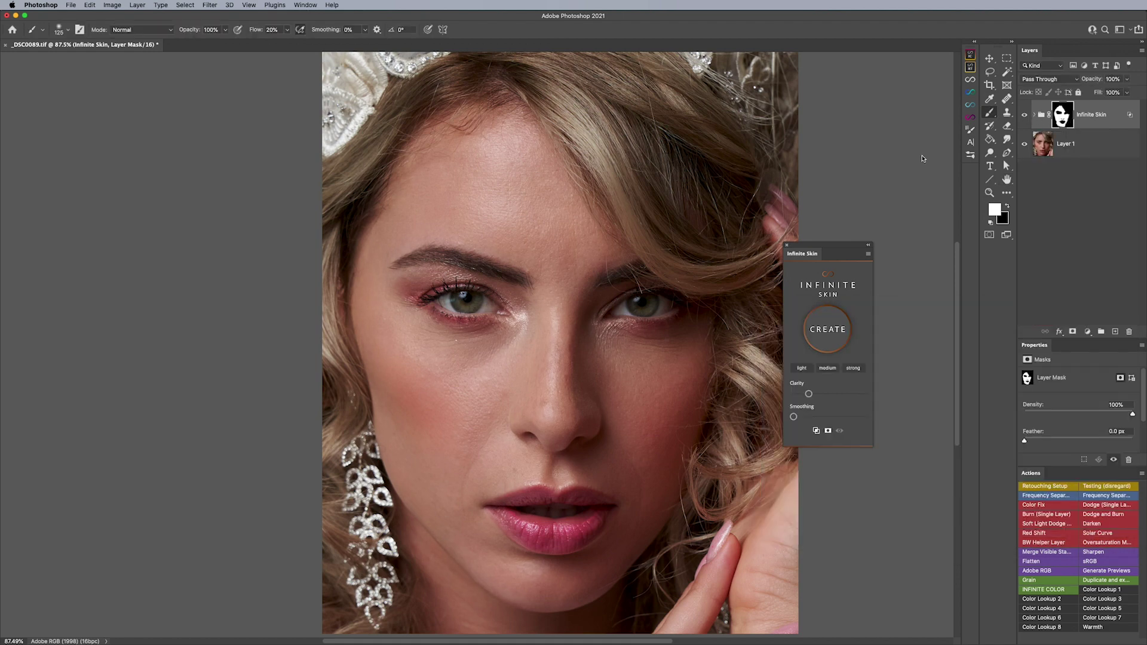
Set up a black brush at size 150 with 10% flow.
key(bracketleft)
key(bracketleft)
key(bracketleft)
click(1007, 207)
key(bracketright)
key(bracketright)
key(bracketright)
key(bracketright)
key(shift+1)
Faintly paint the Infinite Skin mask over the forehead and under-eye cheek, then compare.
drag(486, 136, 501, 224)
mouse_move(475, 354)
mouse_down()
mouse_move(458, 372)
mouse_move(492, 356)
mouse_move(485, 383)
mouse_move(413, 371)
mouse_up()
key(bracketleft)
key(bracketleft)
key(bracketright)
key(bracketright)
key(super+comma)
key(super+comma)
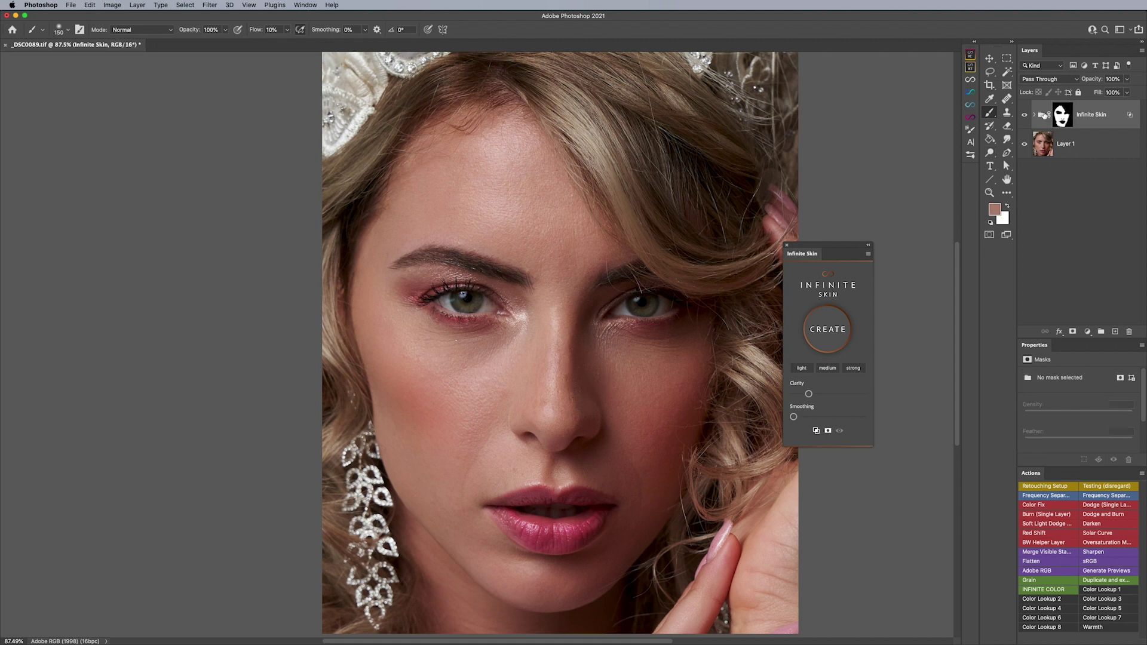
alt+click(1062, 115)
alt+click(1062, 115)
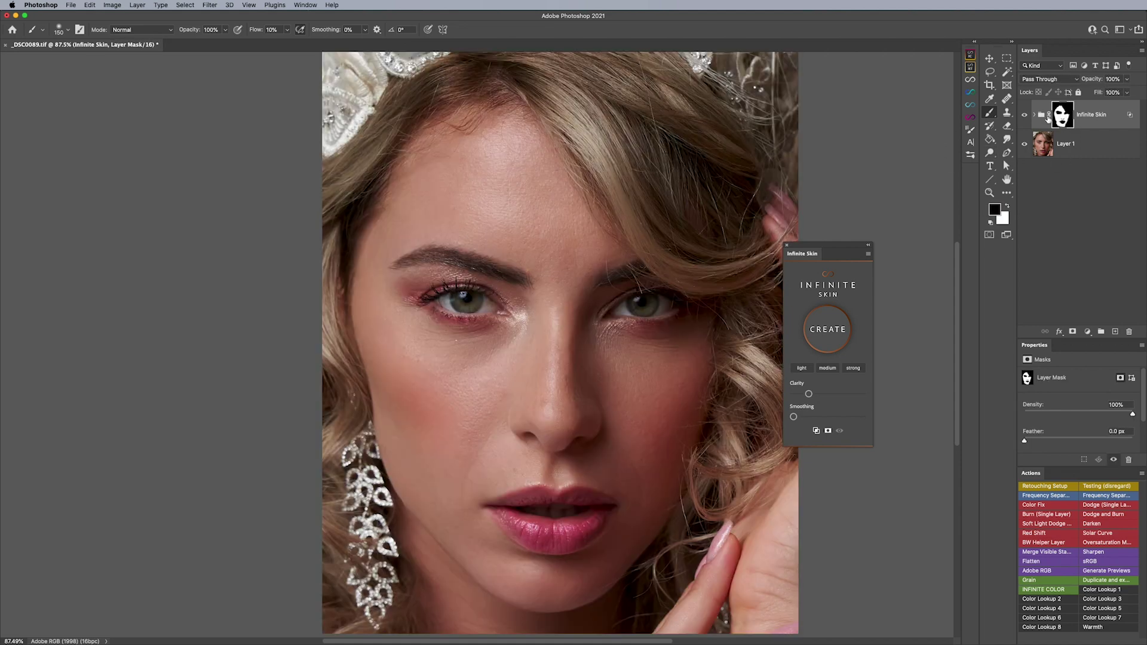
click(1047, 120)
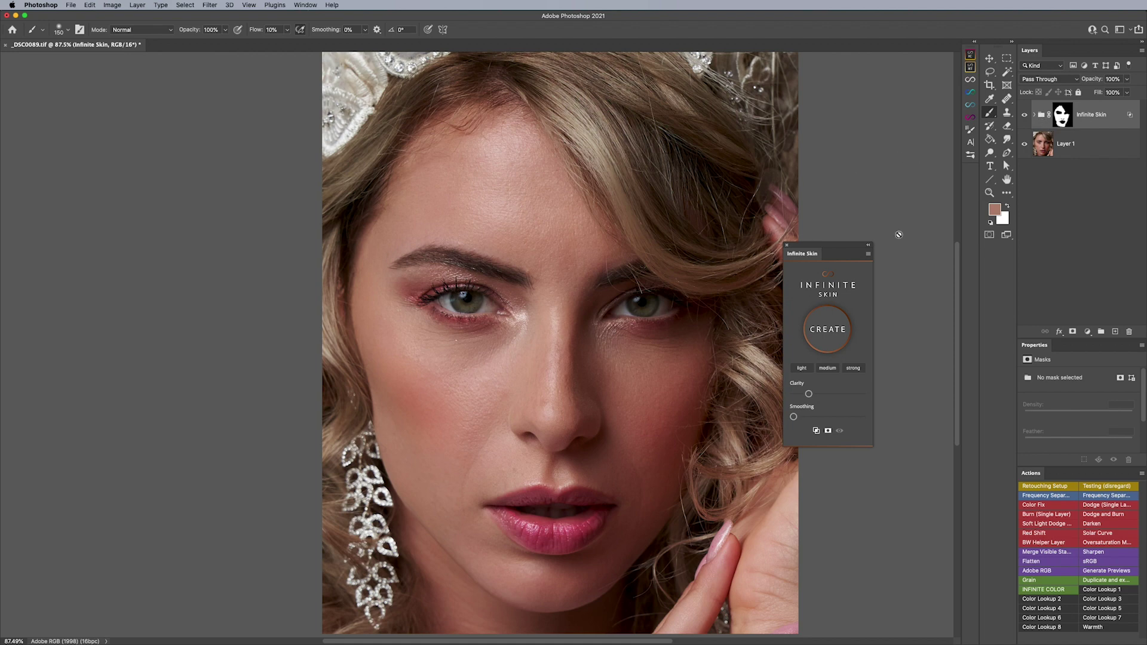
click(1025, 116)
click(1025, 116)
click(1048, 143)
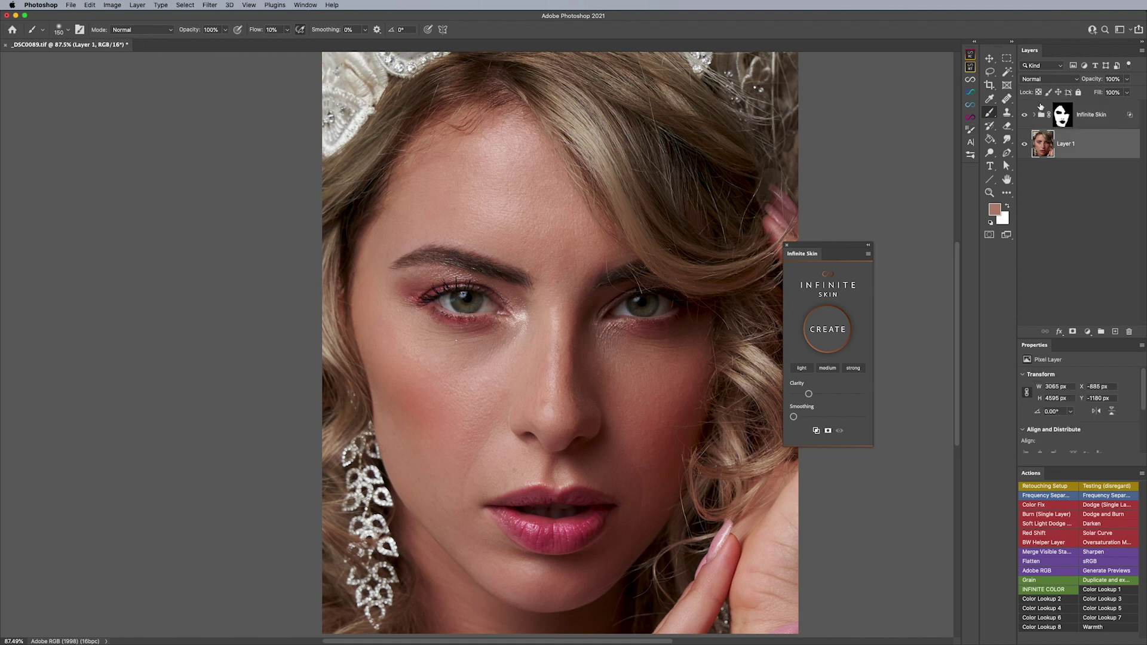
click(1040, 115)
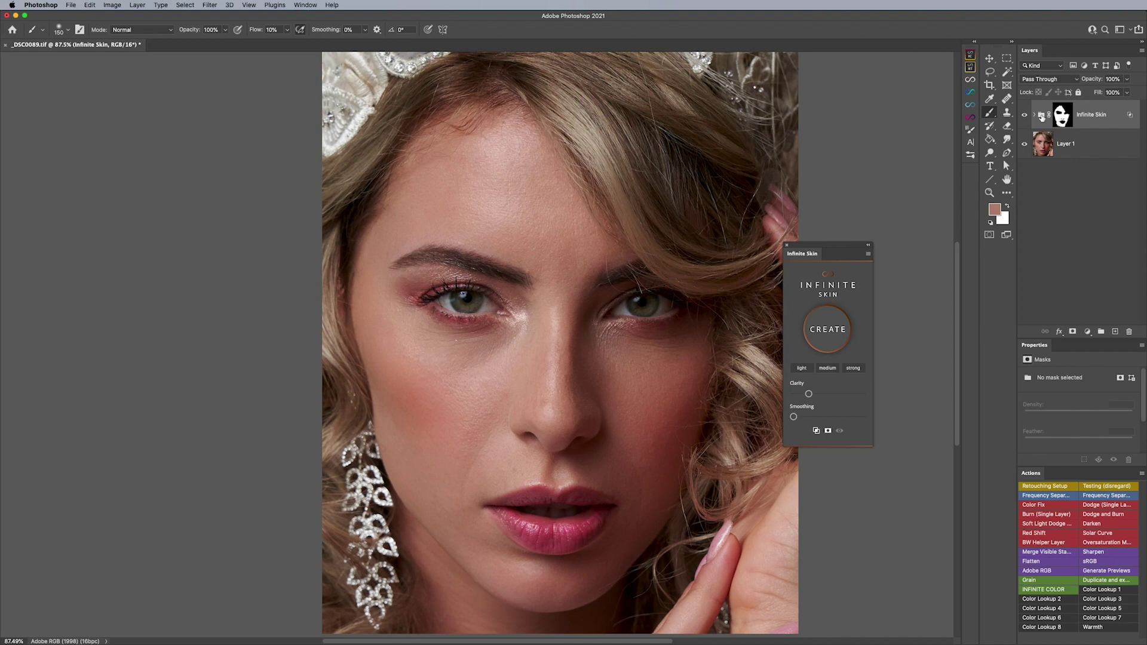
click(1061, 117)
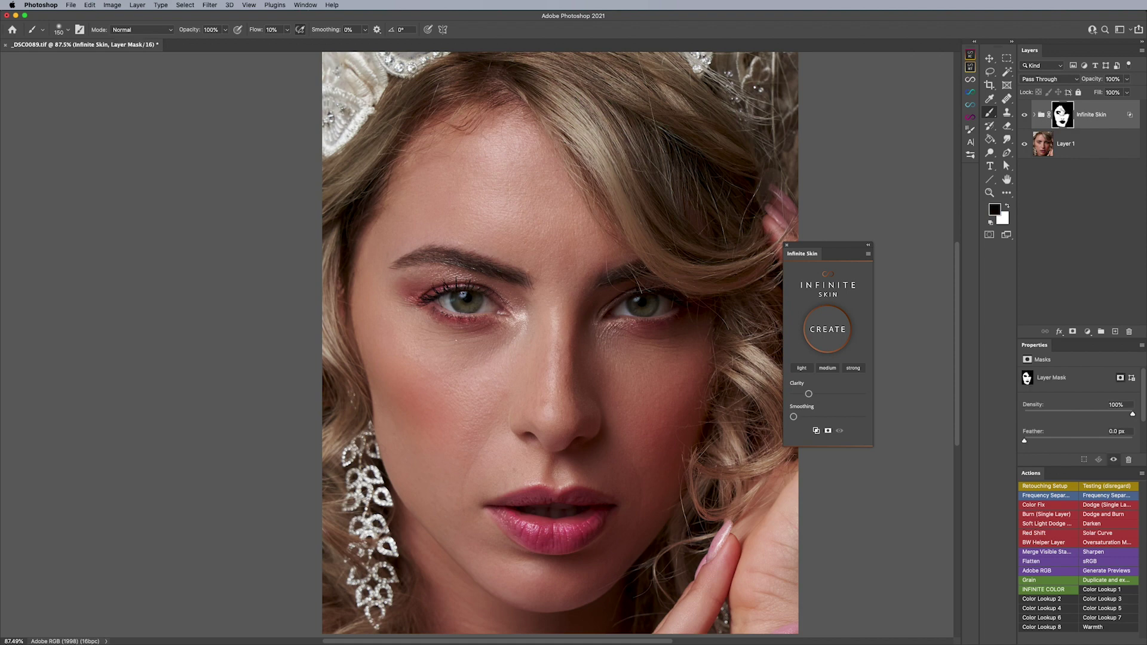
click(1042, 117)
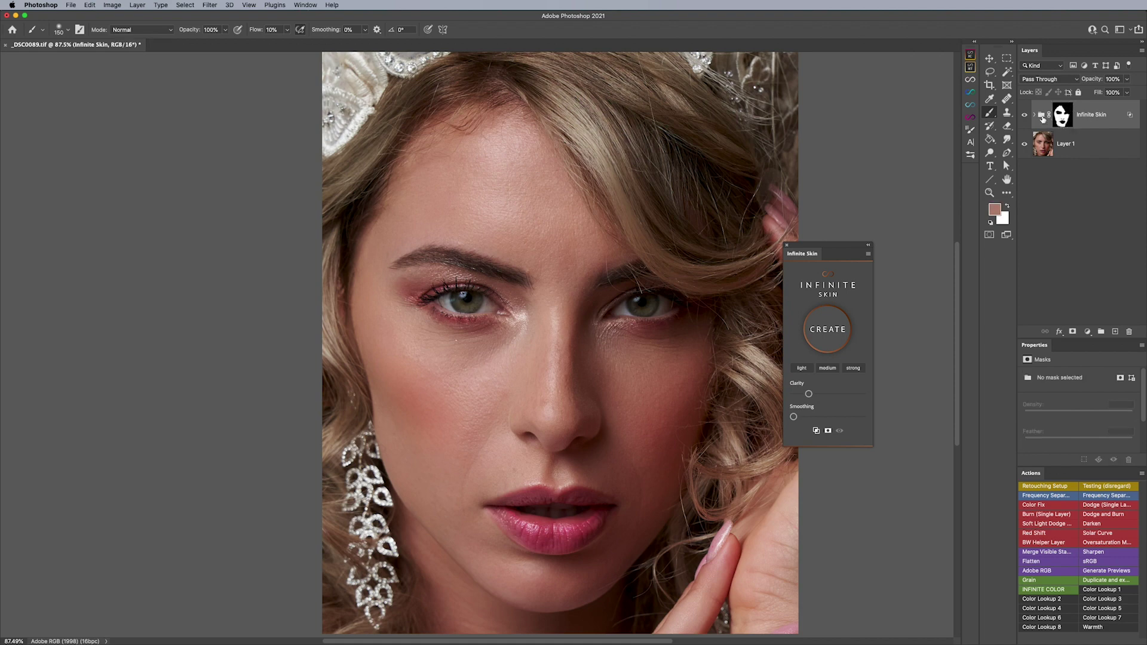
click(1063, 112)
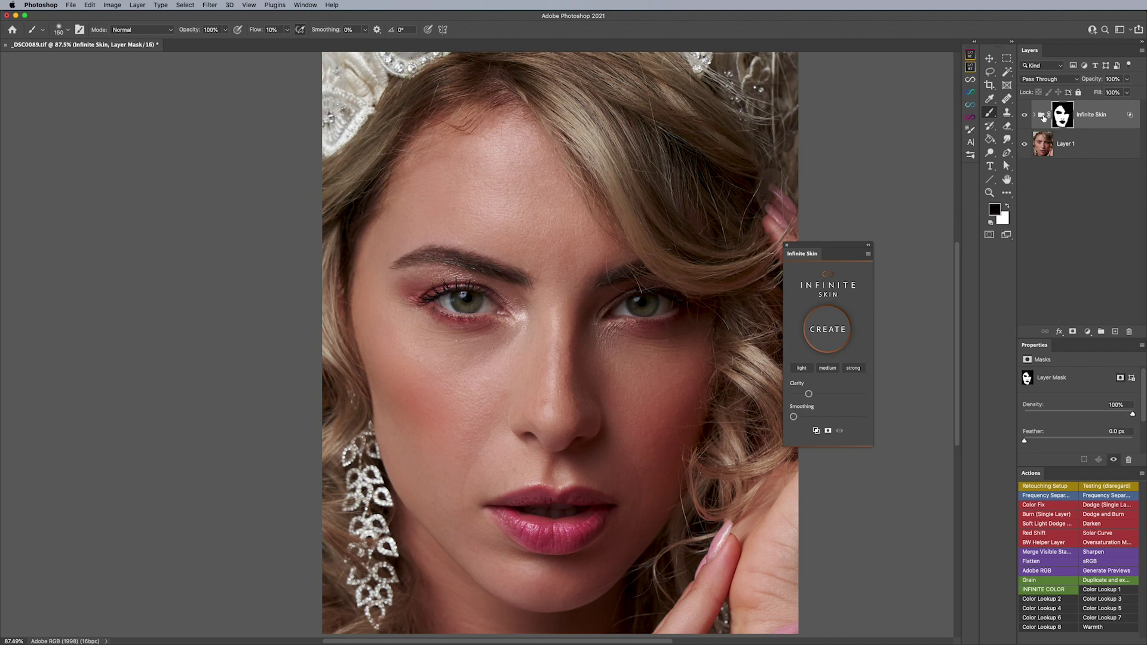
click(1043, 117)
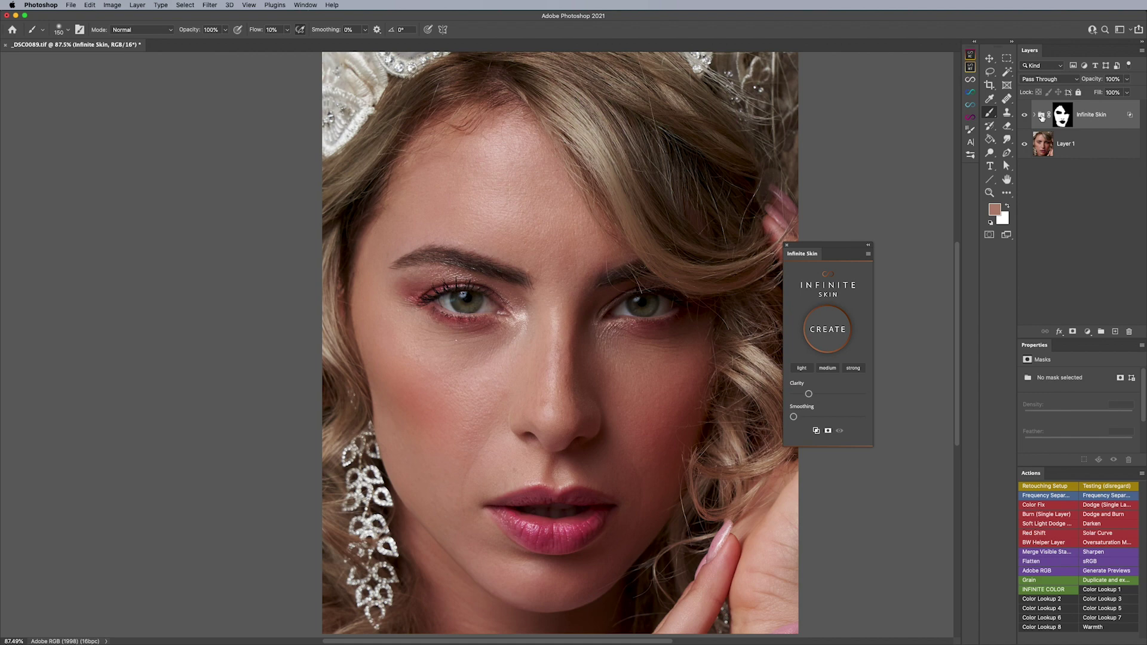
Use Color Range to select Highlights with range 62 and fuzziness about 43%, checking with Invert.
click(186, 5)
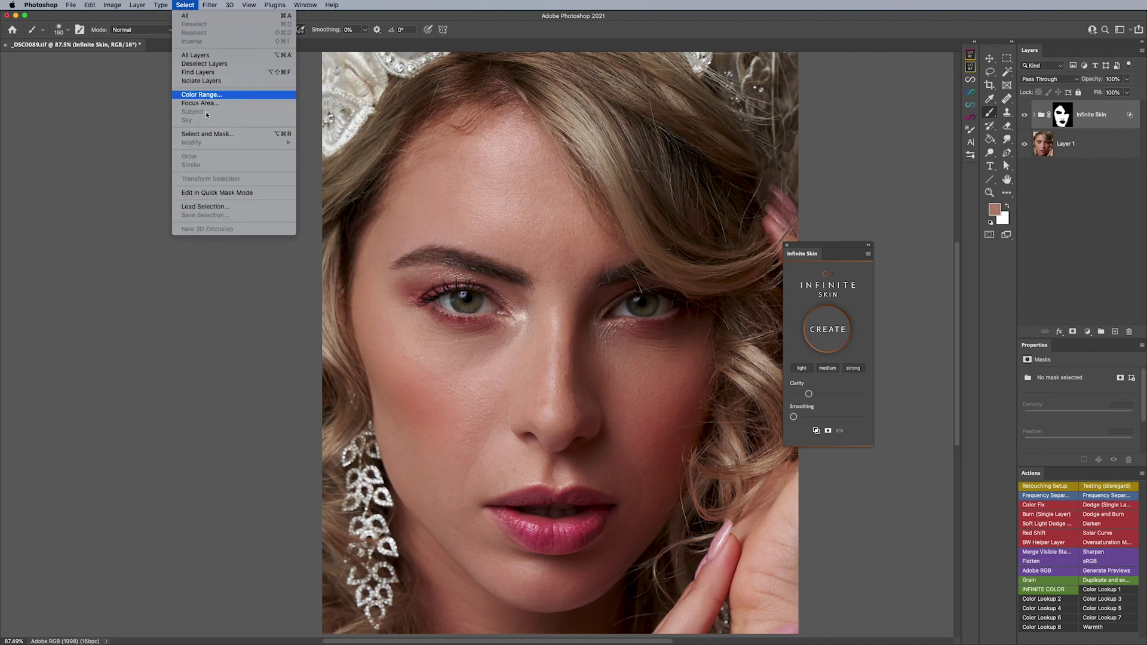
click(213, 96)
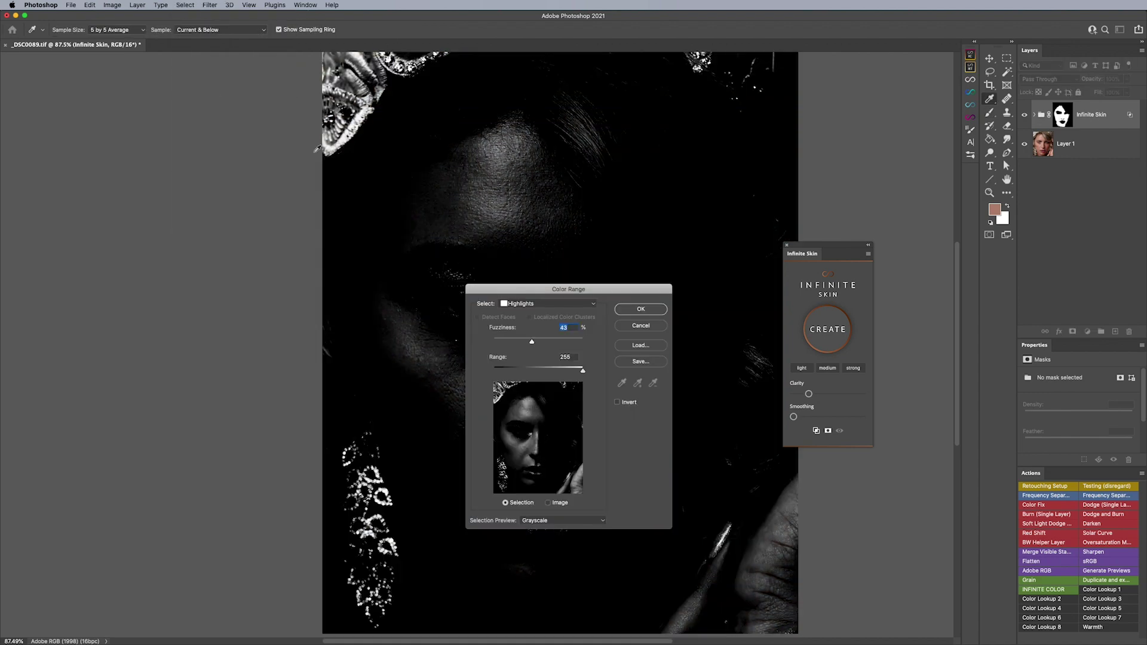
drag(561, 301, 786, 302)
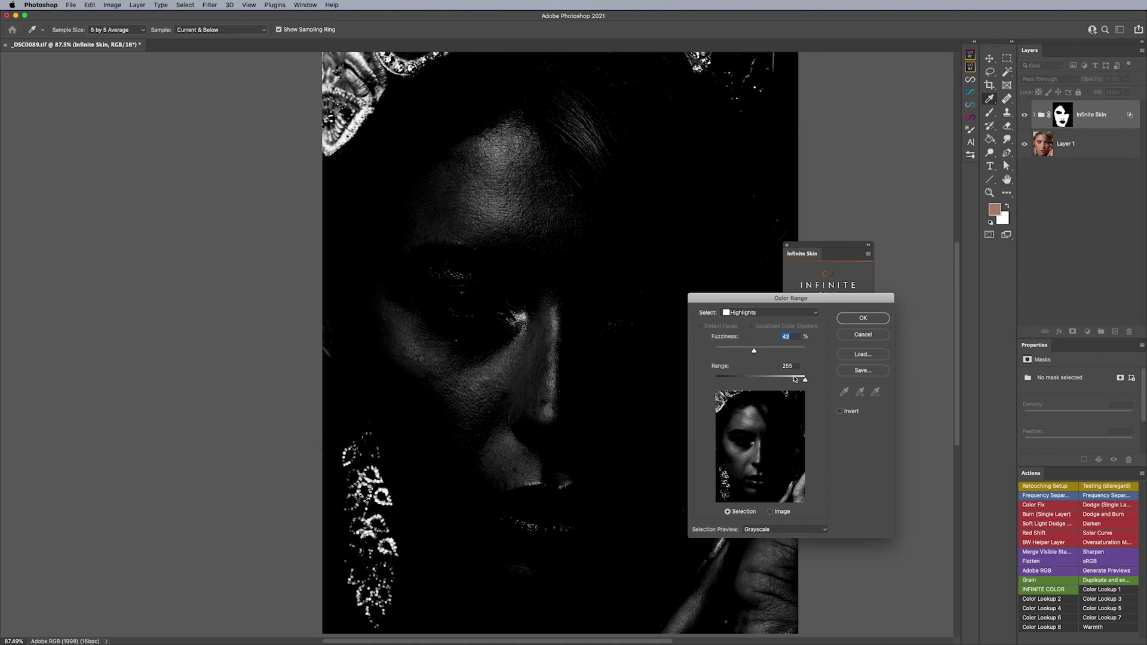
mouse_move(805, 379)
mouse_down()
mouse_move(738, 384)
mouse_move(817, 385)
mouse_move(807, 381)
mouse_up()
drag(754, 351, 759, 354)
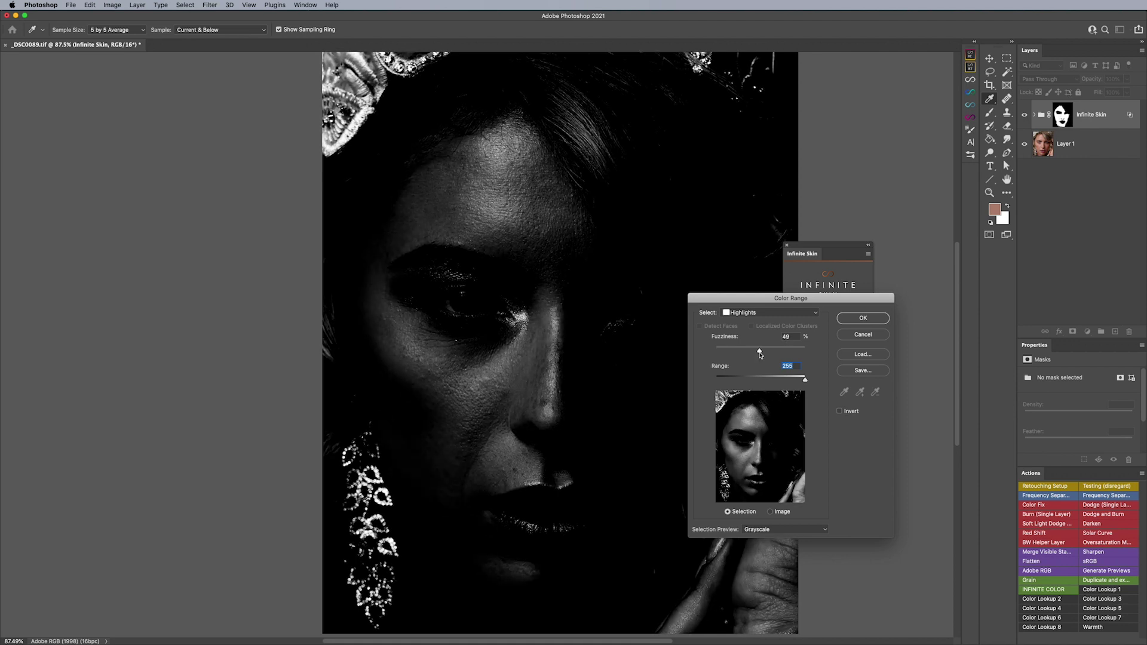
click(839, 411)
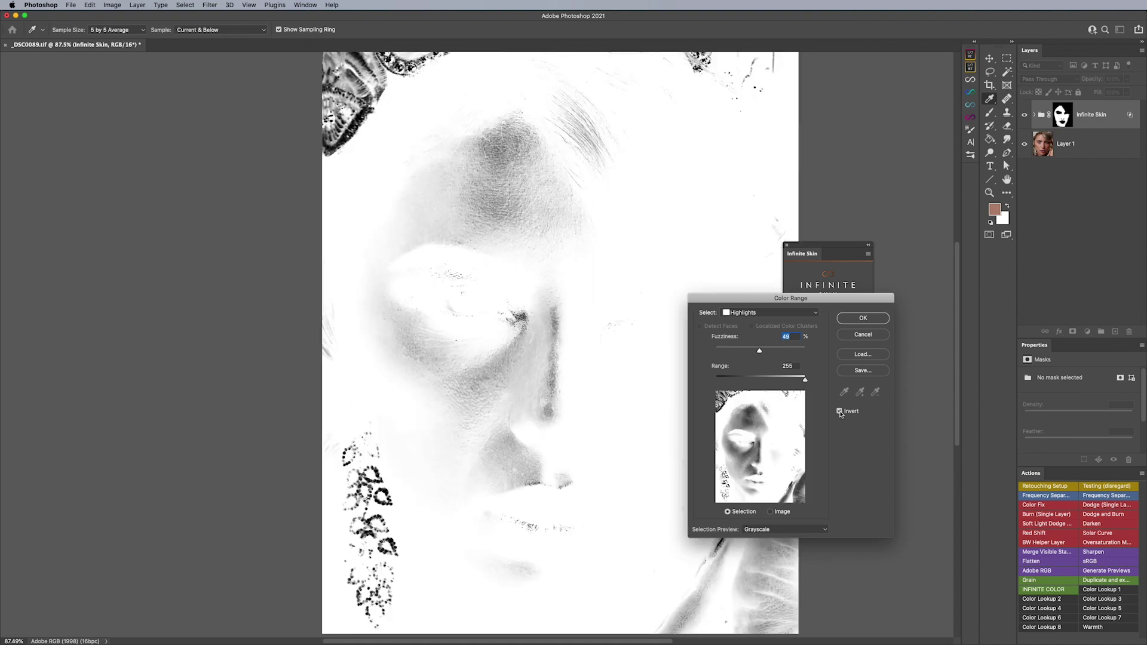
click(839, 411)
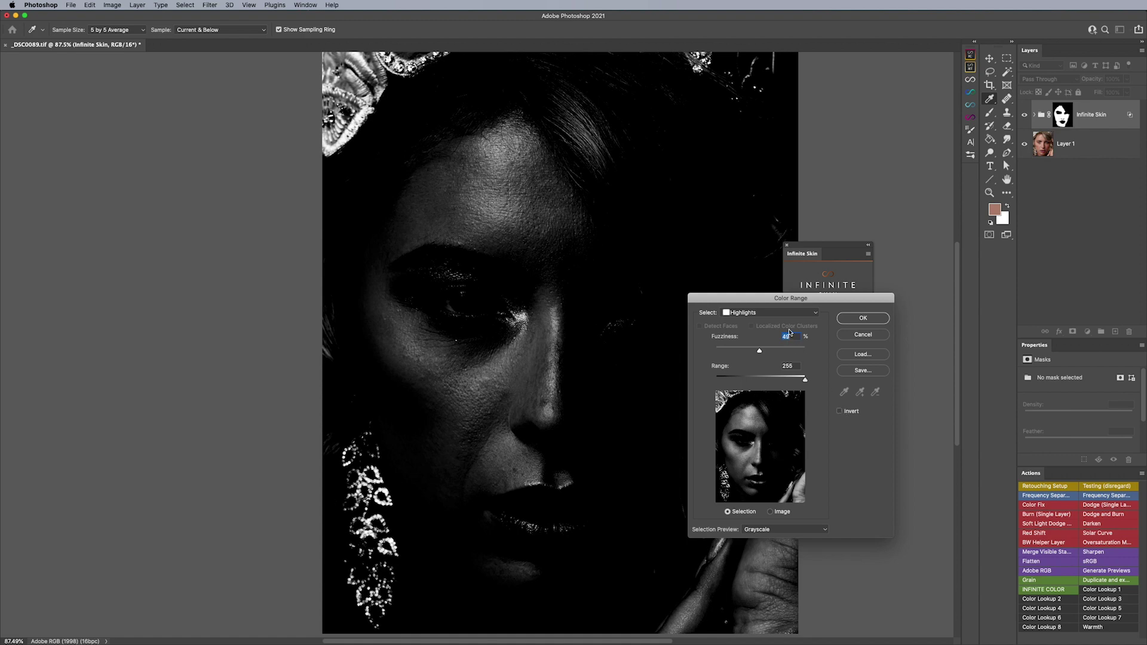
drag(760, 352, 752, 352)
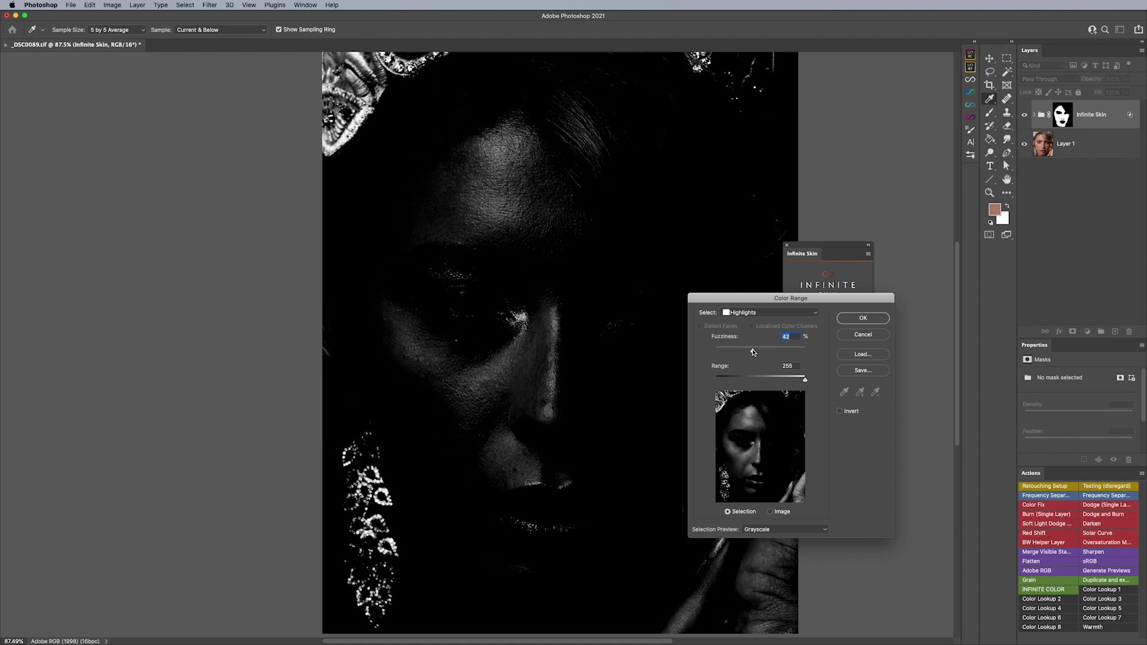
click(858, 320)
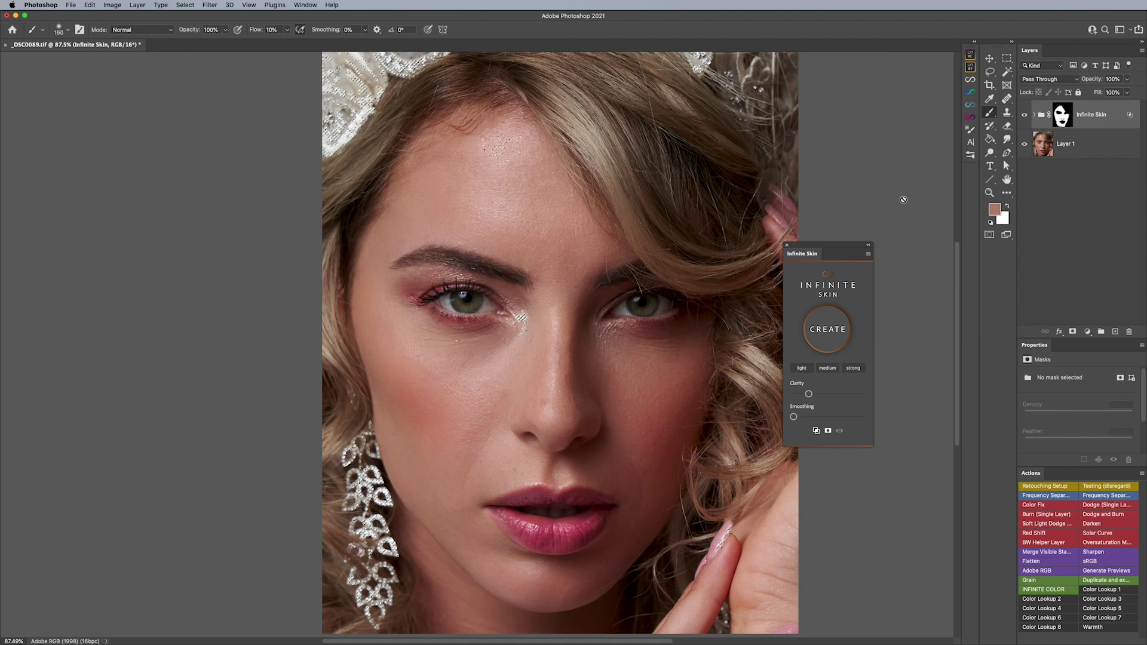
Add a Curves adjustment on the highlights selection, lifting input 133 to 175.
click(1087, 332)
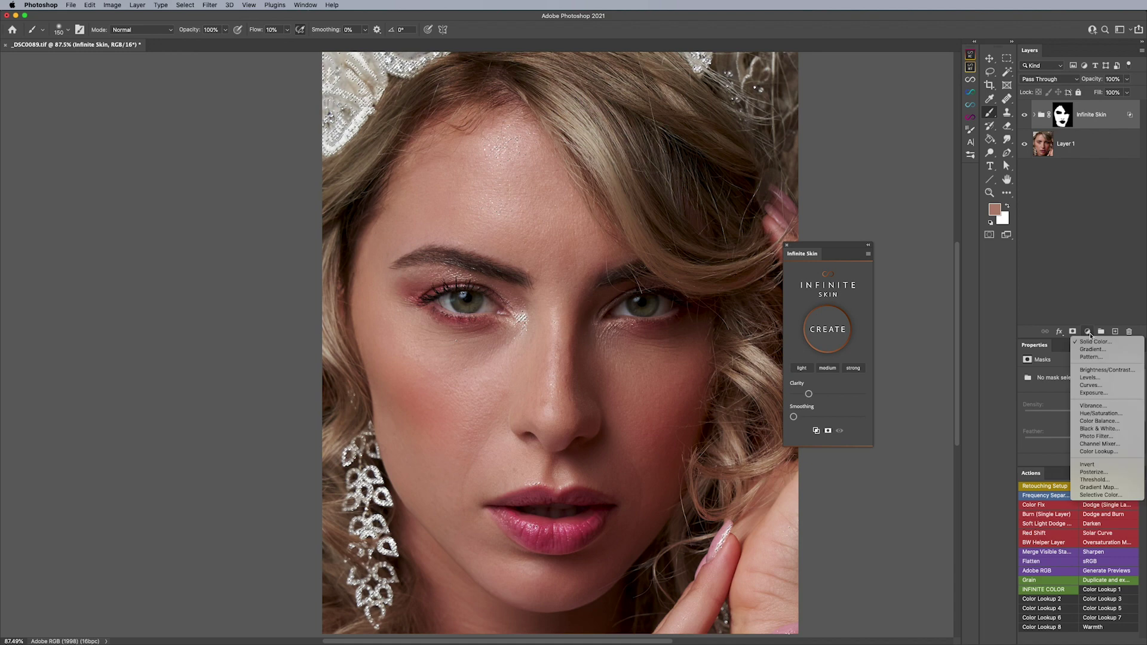
click(1102, 386)
scroll(1102, 389, down, 2)
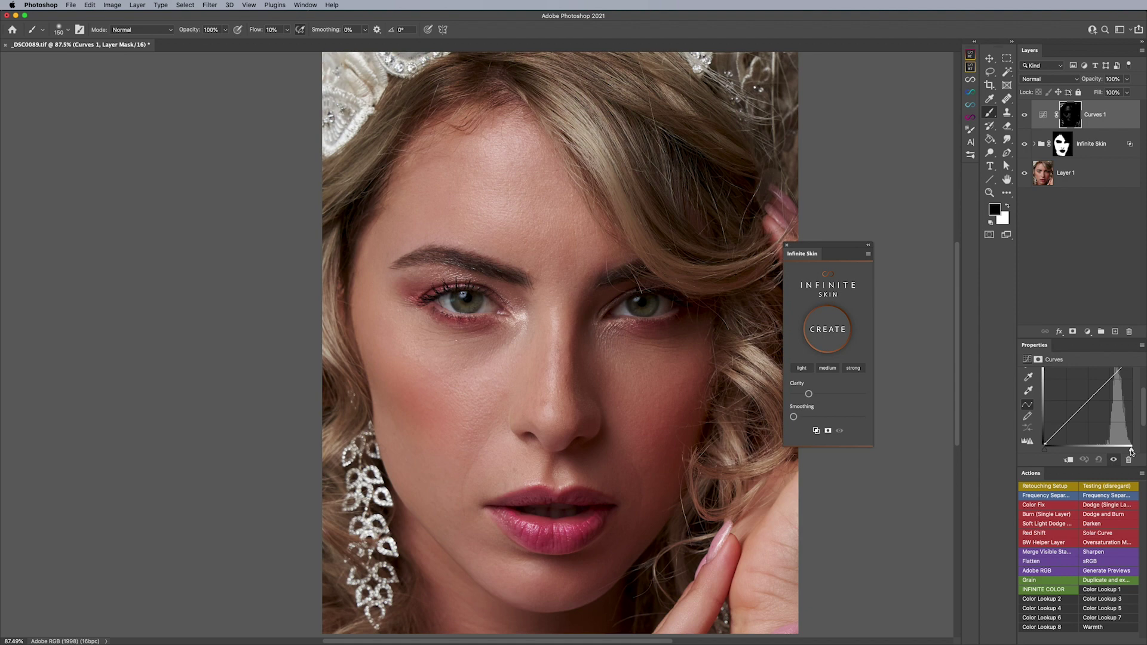
drag(1091, 338, 1081, 264)
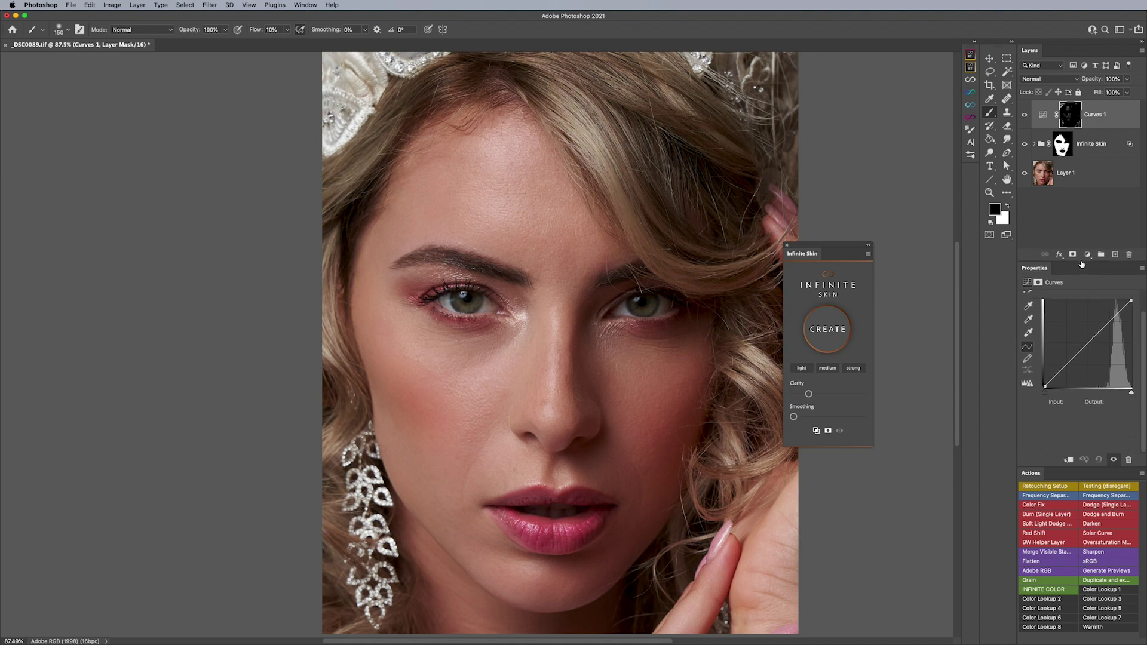
drag(1114, 319, 1109, 306)
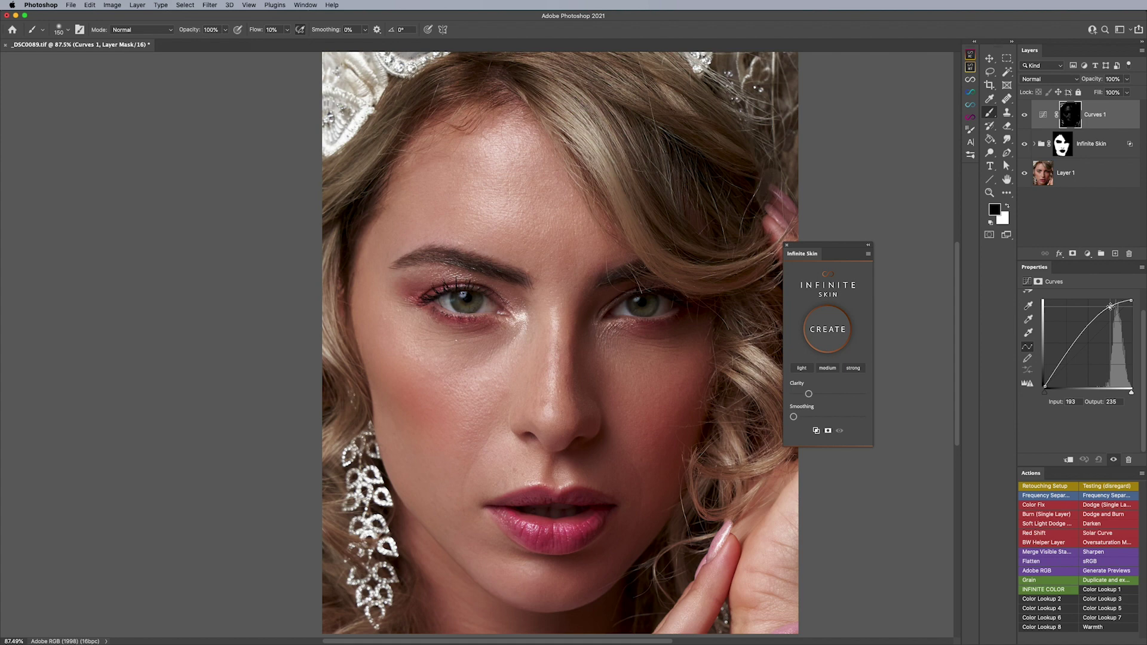
drag(1075, 348, 1090, 328)
Toggle Curves 1 off and on to compare, leave it on, then select the Infinite Skin group.
click(1025, 121)
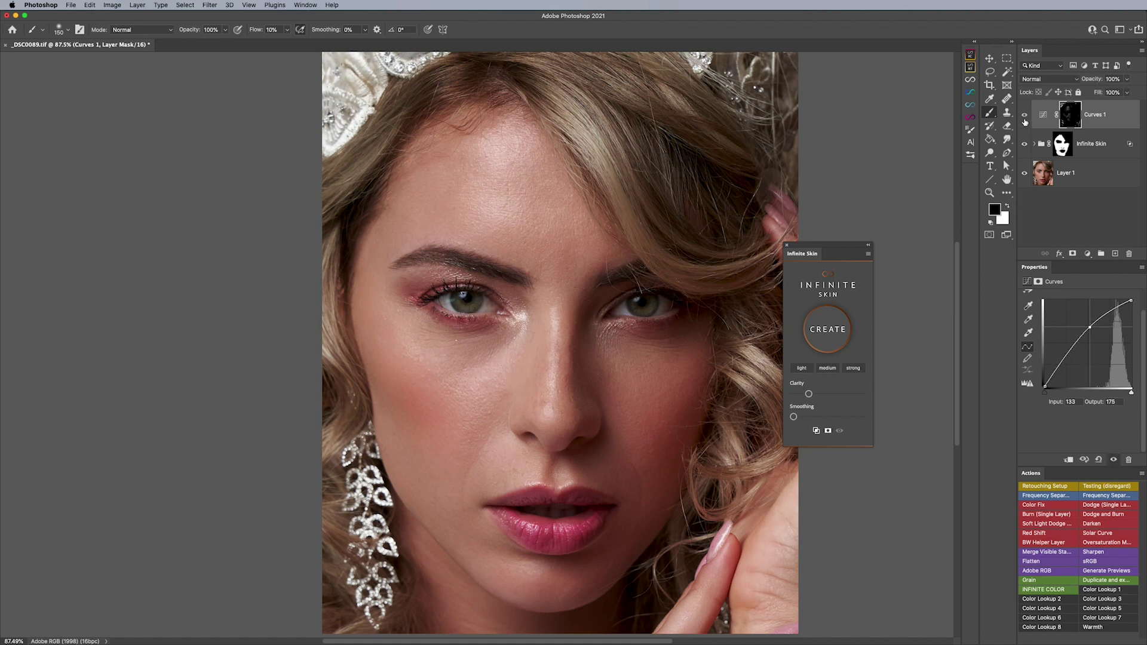
click(1024, 114)
click(1024, 114)
click(1025, 114)
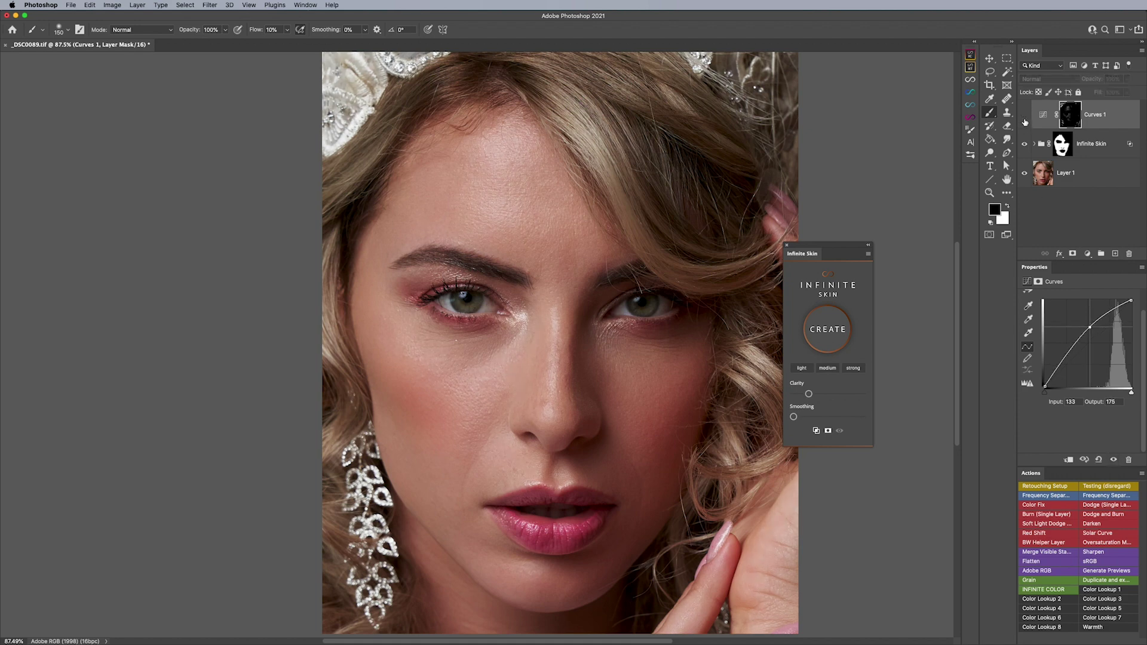
click(1025, 114)
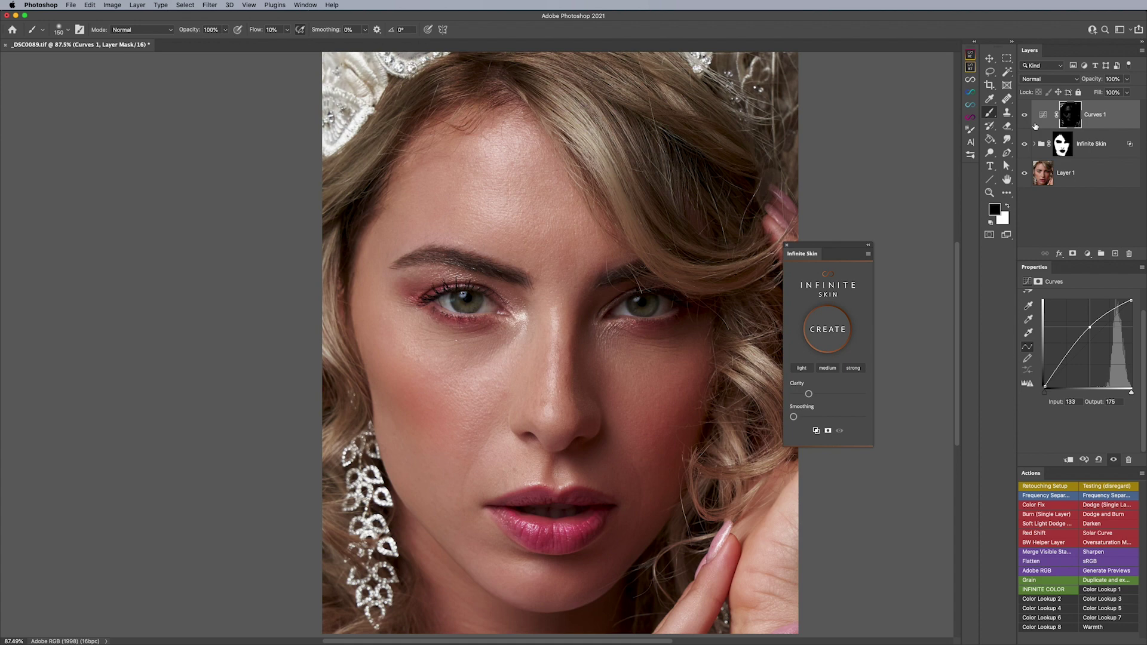
click(1043, 120)
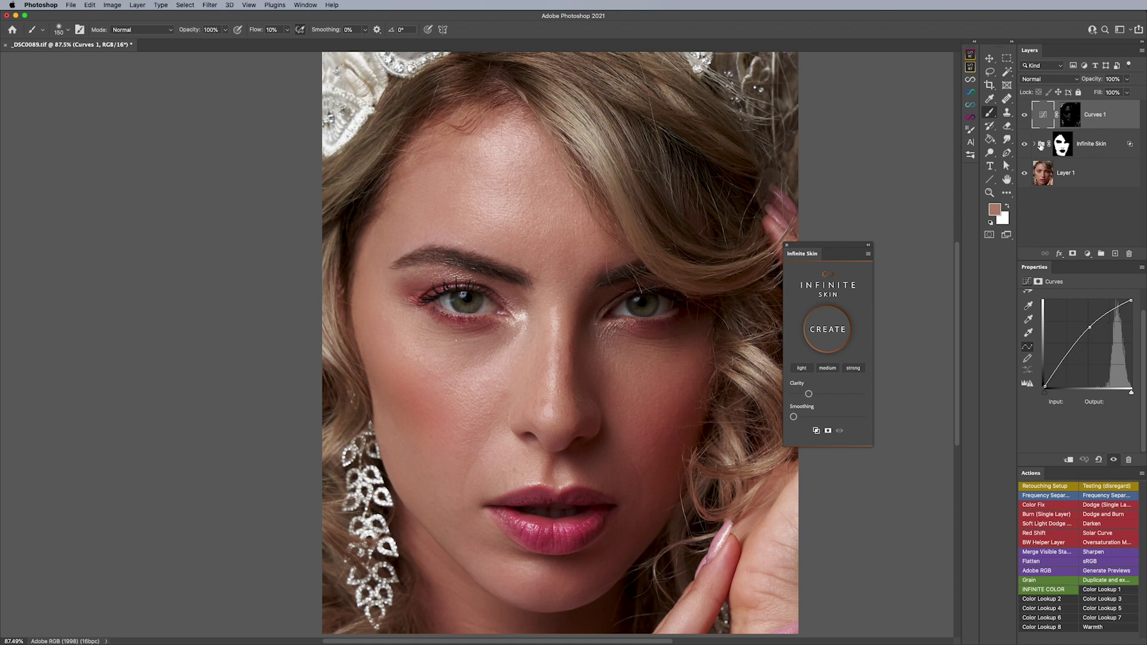
click(1040, 145)
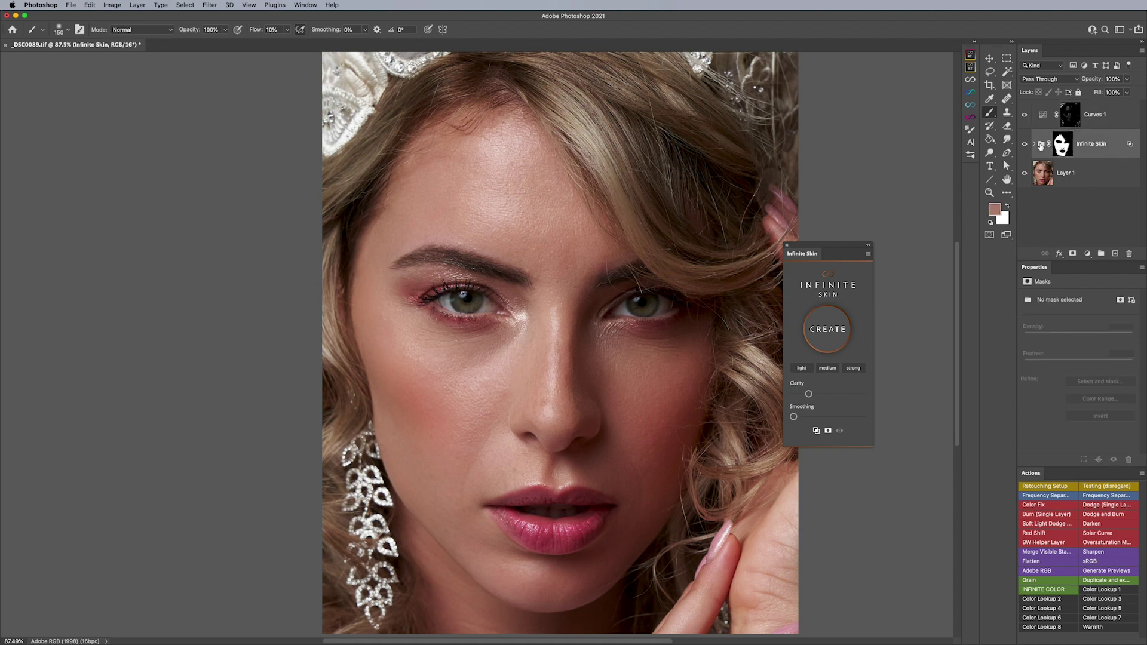
Use Color Range to select Shadows with range 14 and fuzziness about 28%.
click(184, 5)
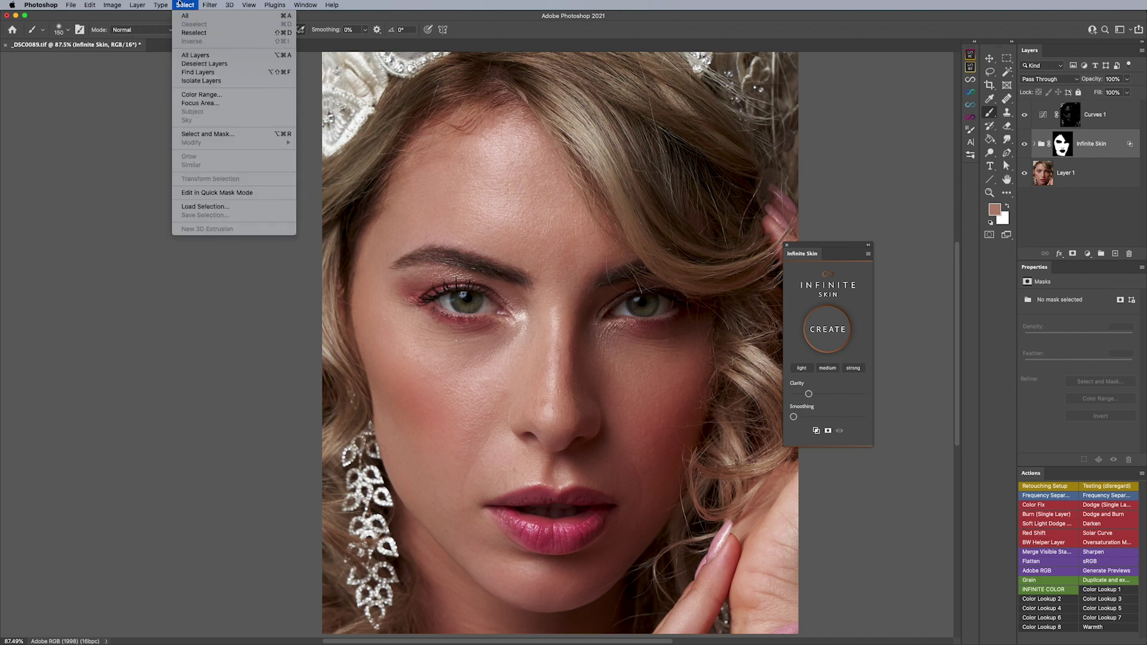
click(202, 95)
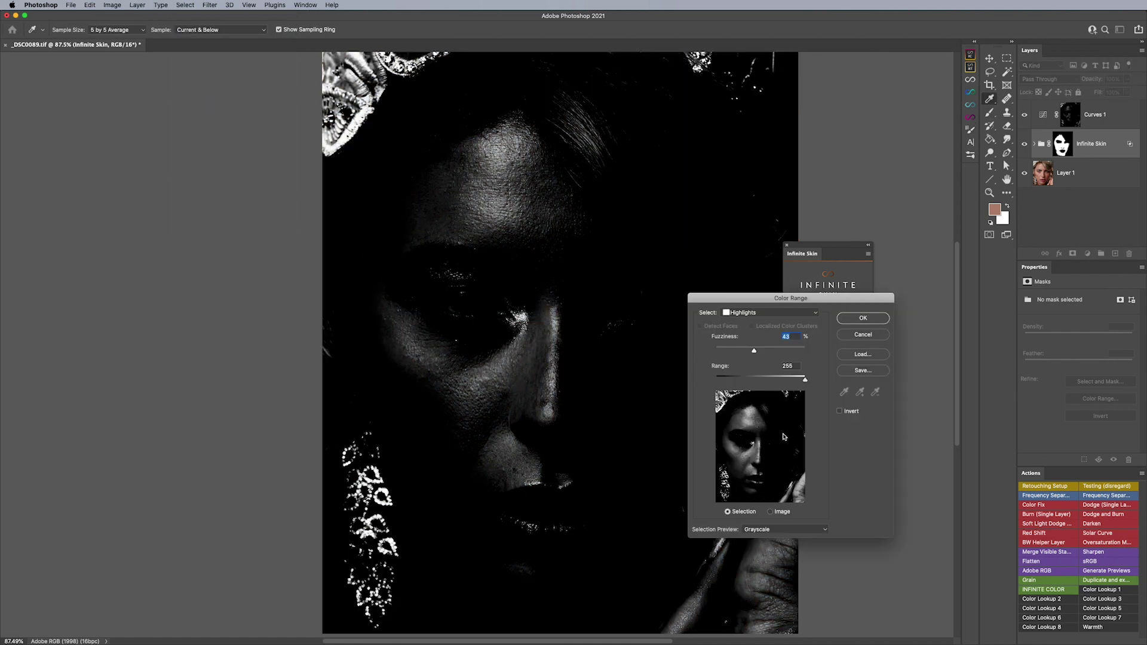
click(756, 313)
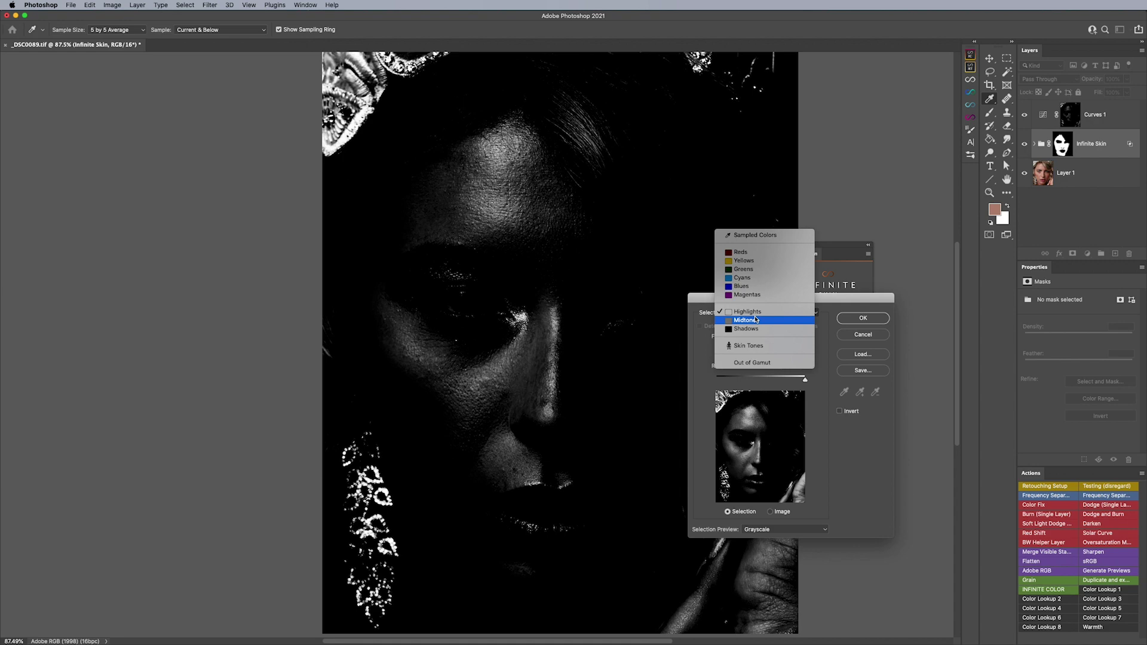
click(746, 329)
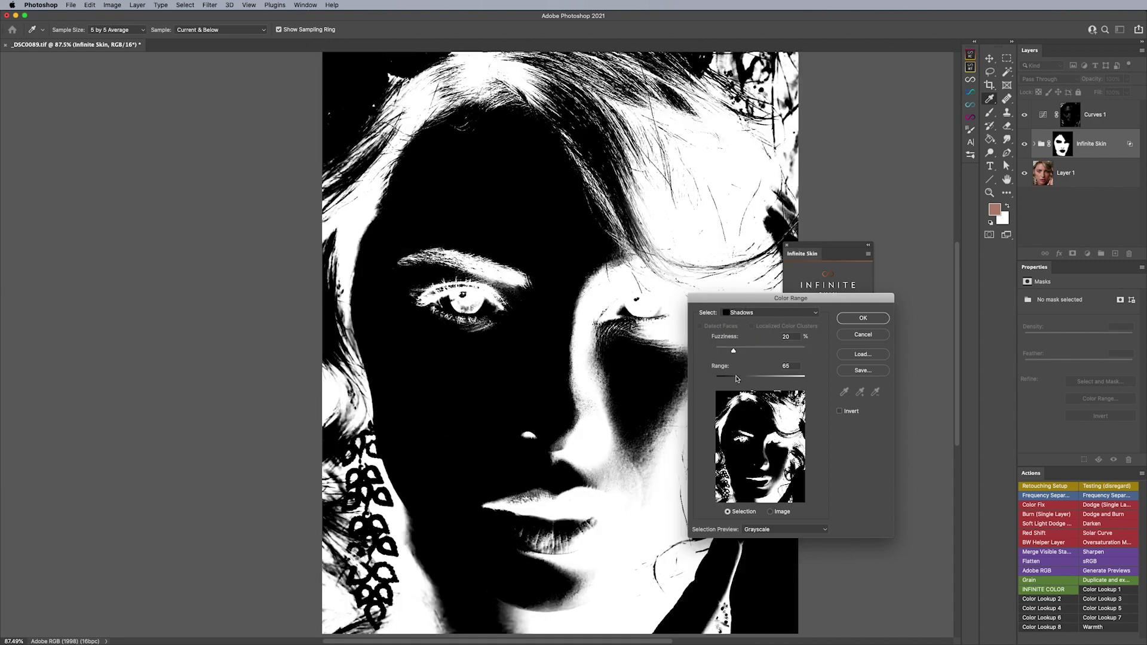
drag(737, 378, 719, 380)
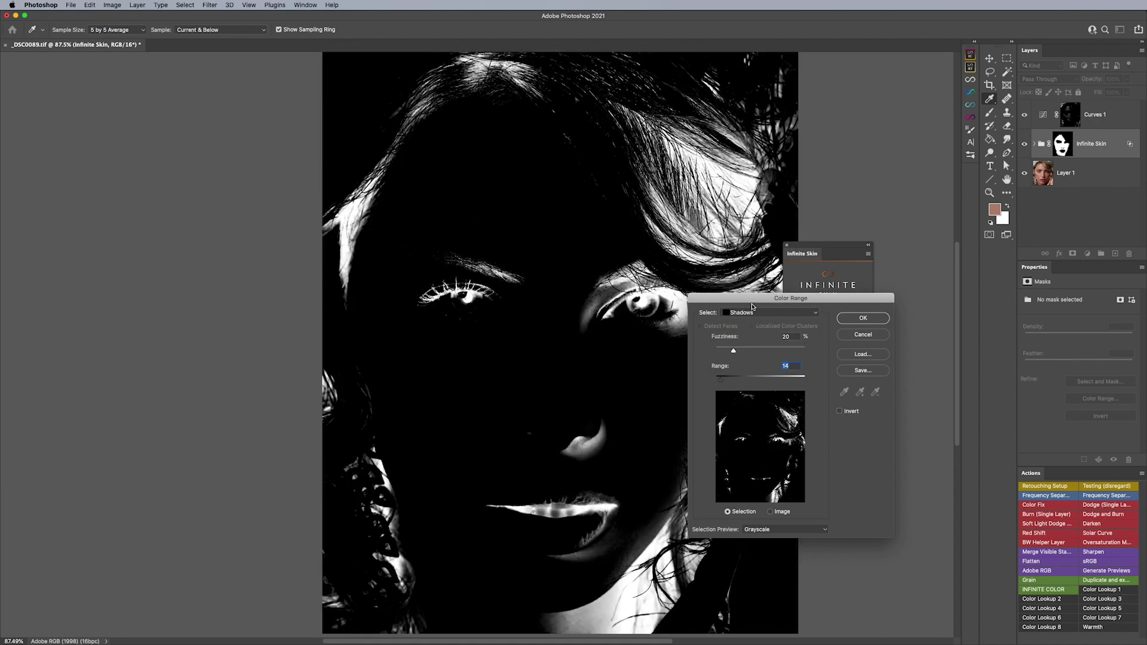
drag(752, 307, 838, 240)
drag(821, 287, 827, 287)
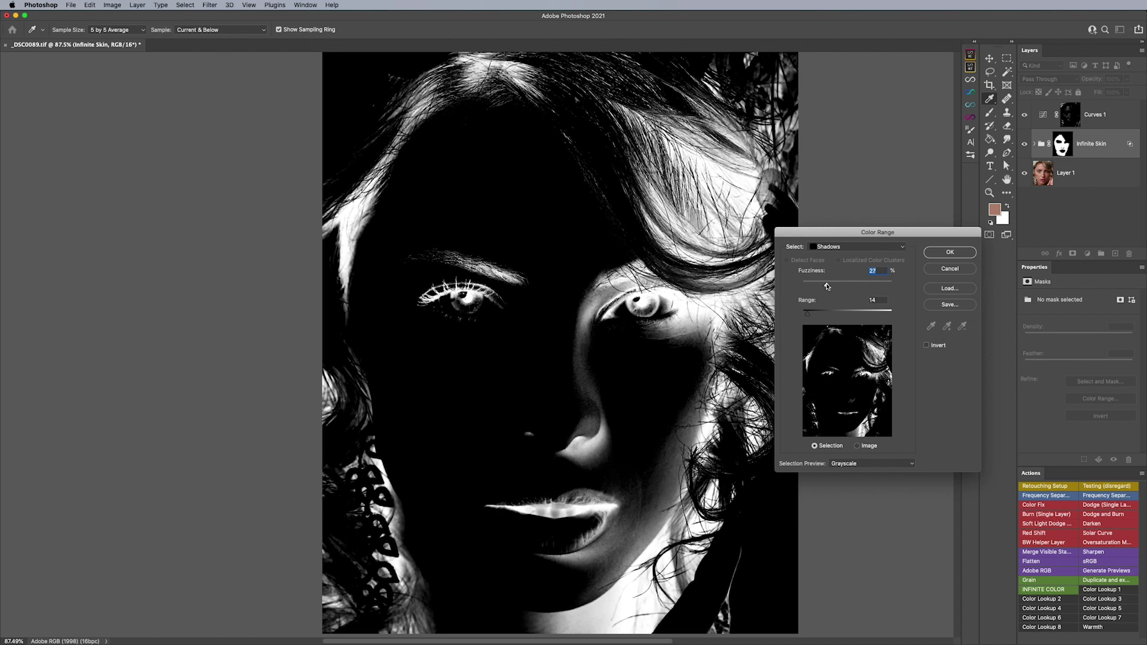
drag(826, 286, 828, 286)
Add a shadow-masked Curves 2 layer darkening input 124 to 96, moved into Group 1.
click(951, 253)
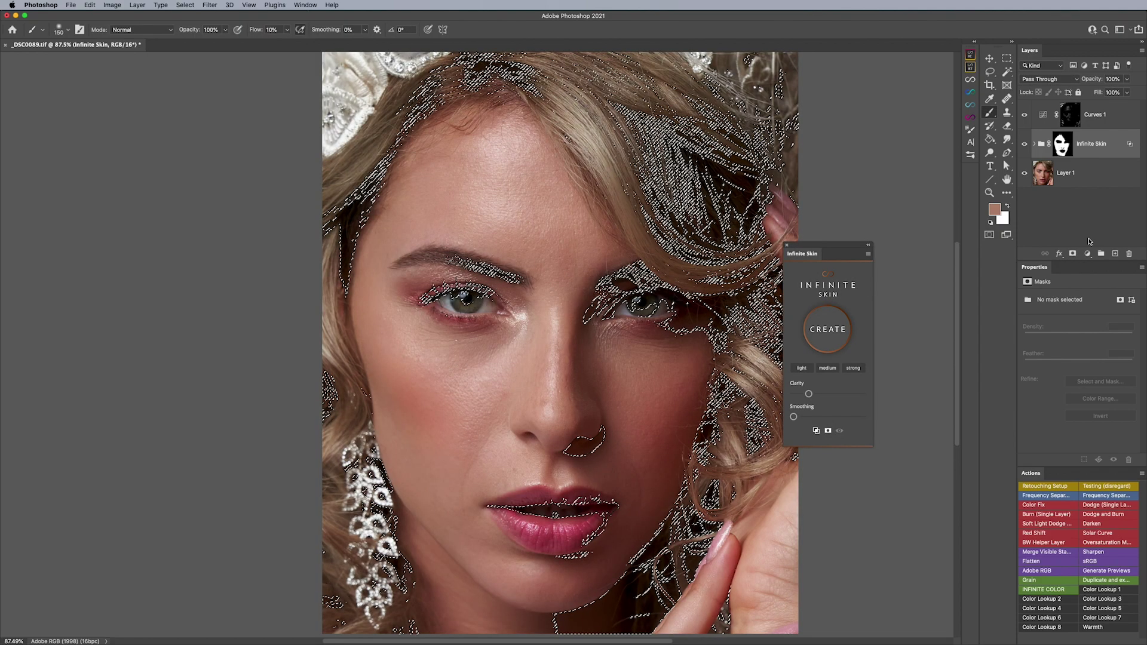
click(1087, 254)
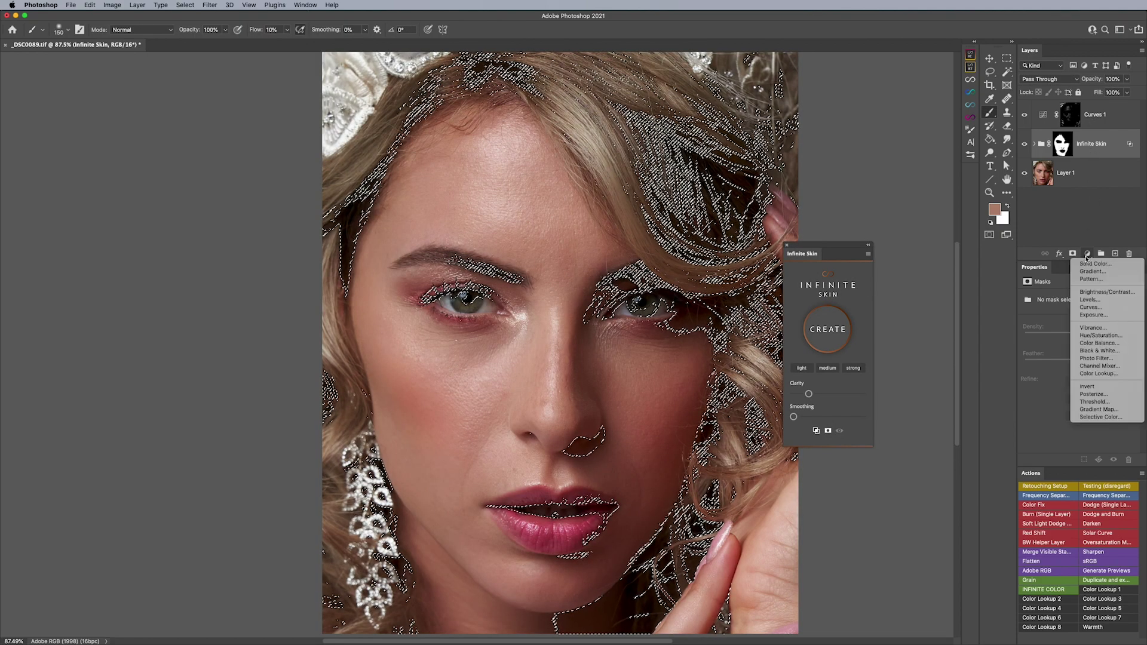
click(1089, 307)
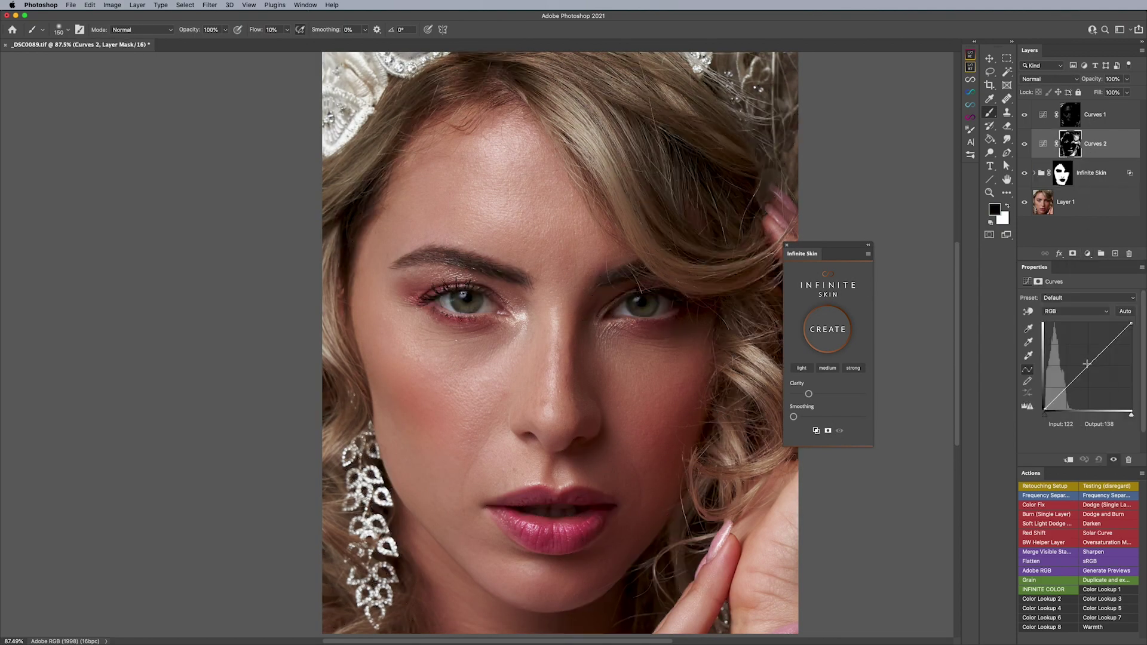
drag(1087, 363, 1086, 377)
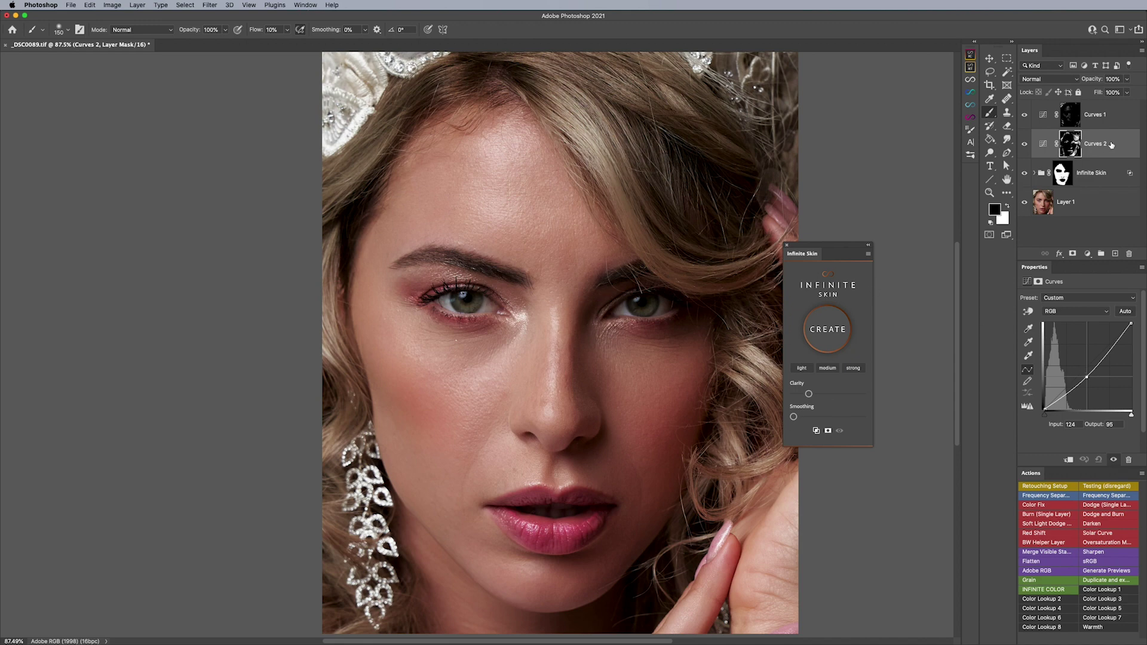
drag(1106, 147, 1101, 254)
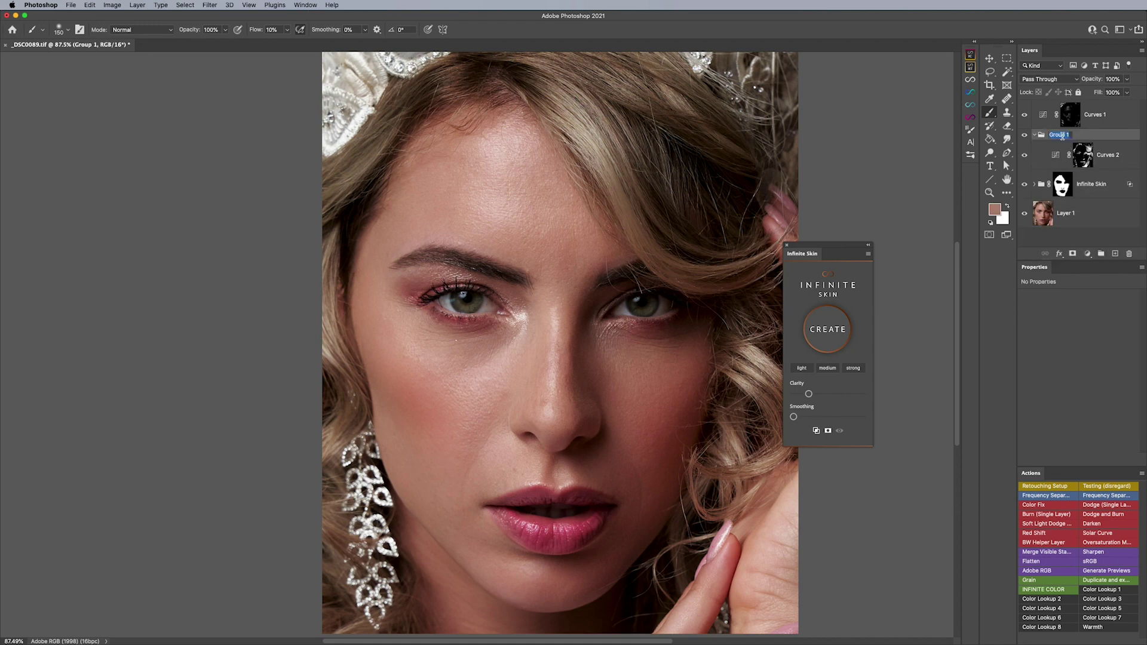
Rename Group 1 to 'Shadows'.
double_click(1059, 135)
text(Shadows)
key(Return)
Load the Infinite Skin face mask as a selection, mask the Shadows group with it, and compare.
click(1061, 185)
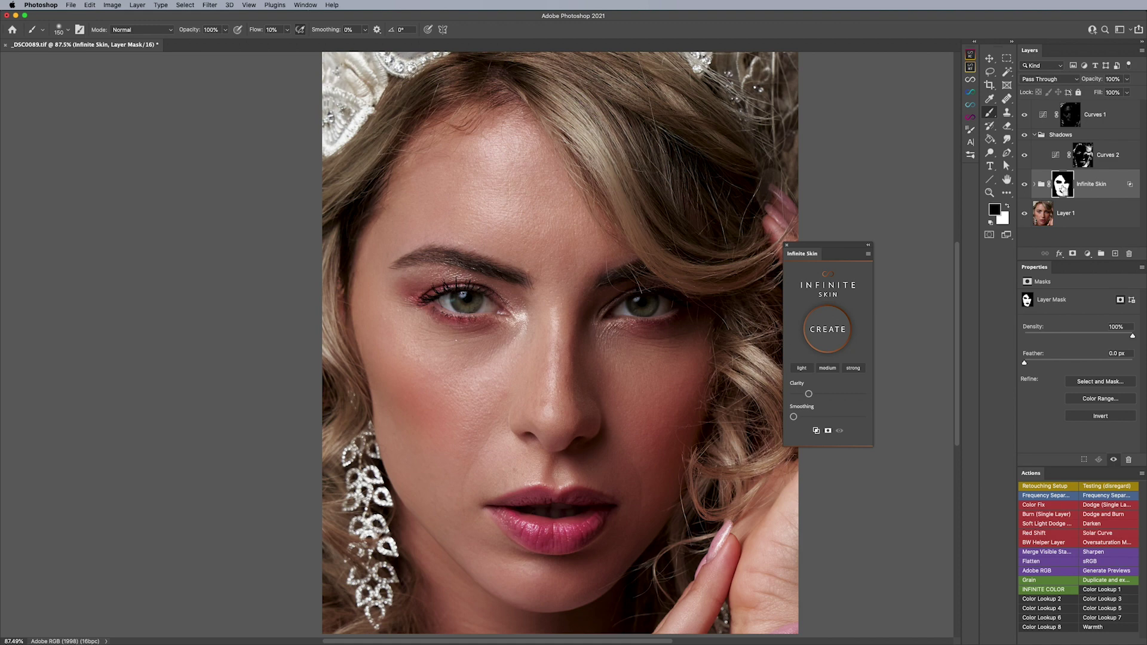
super+click(1063, 191)
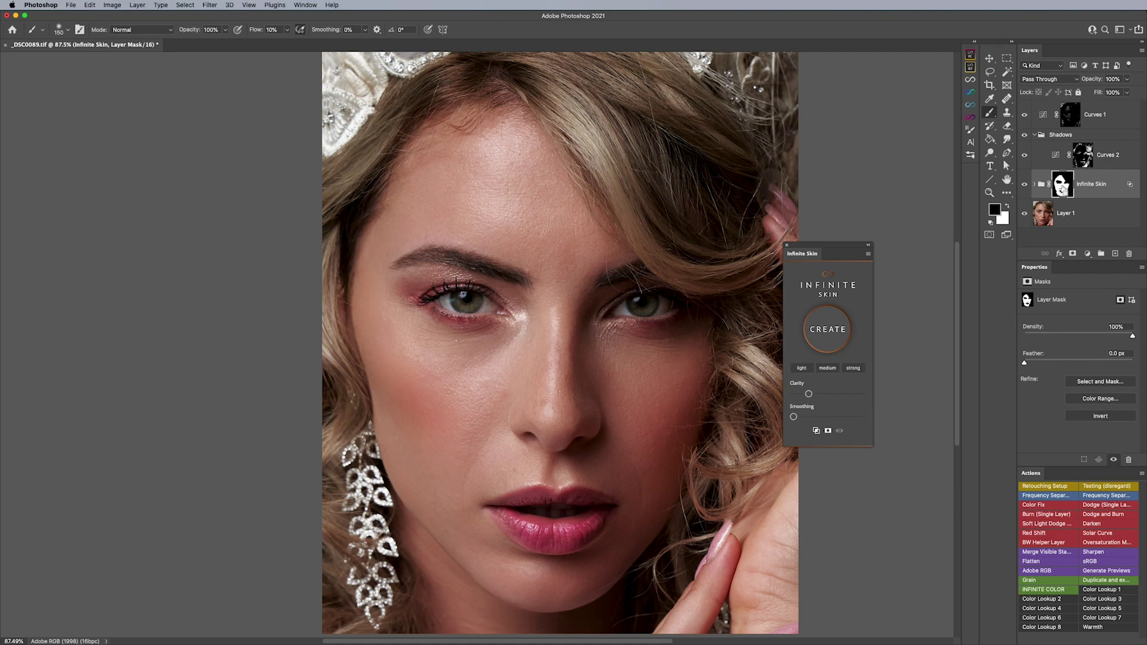
click(1069, 135)
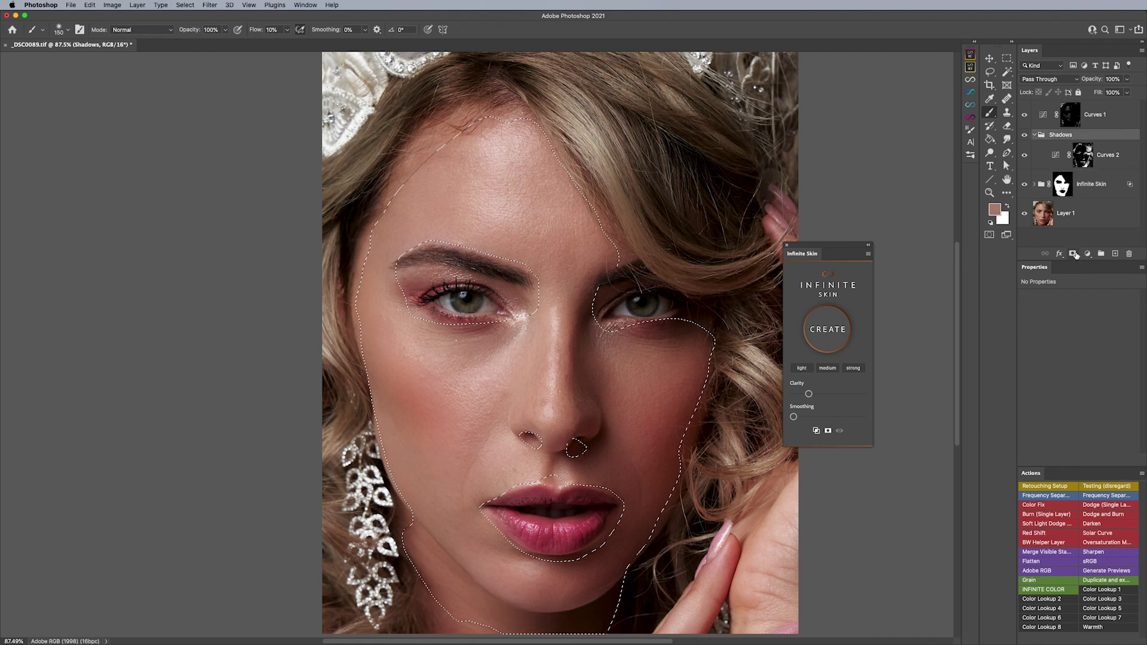
click(1073, 254)
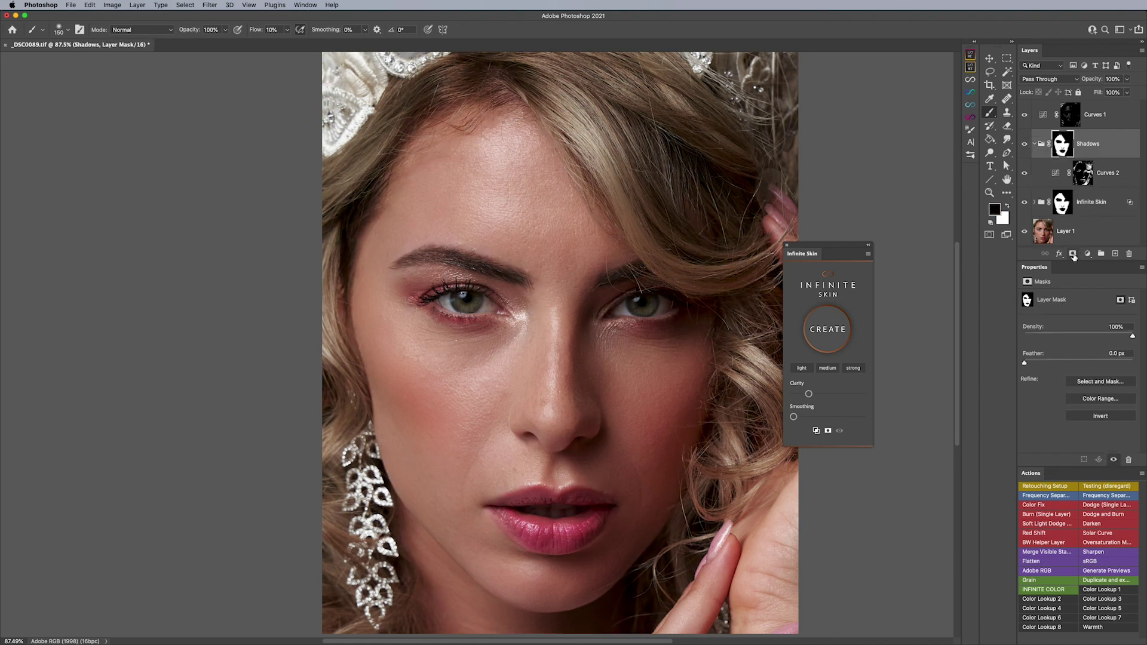
click(1022, 144)
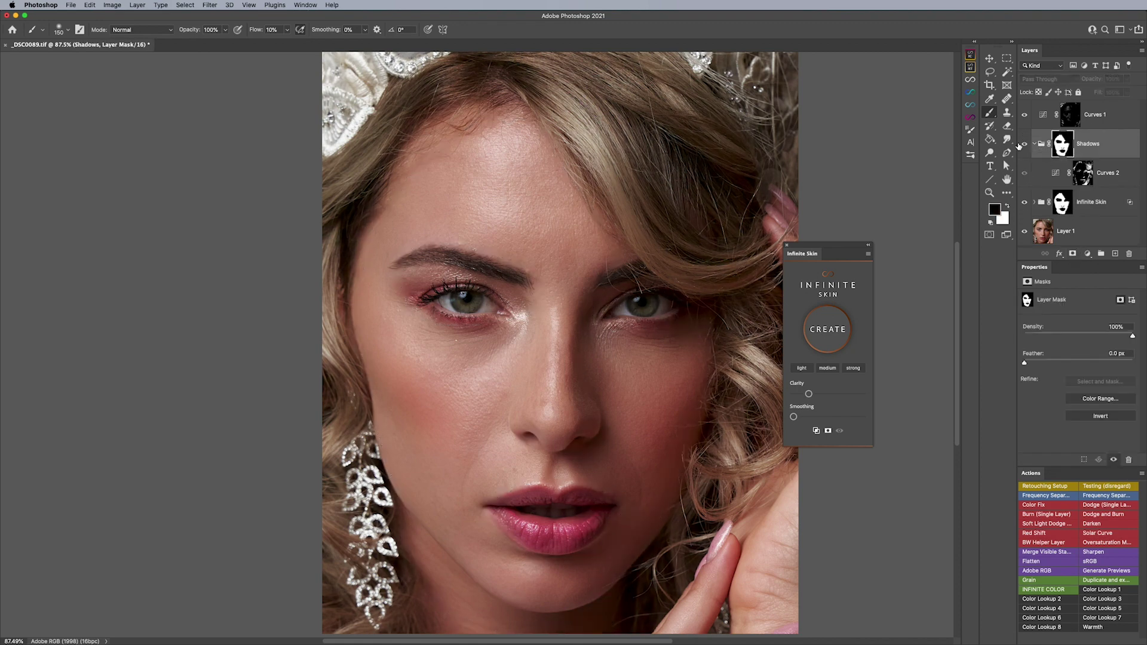
click(1023, 144)
Zoom out to 50%, toggle the Shadows group to compare, then collapse it.
key(x)
key(x)
key(x)
key(z)
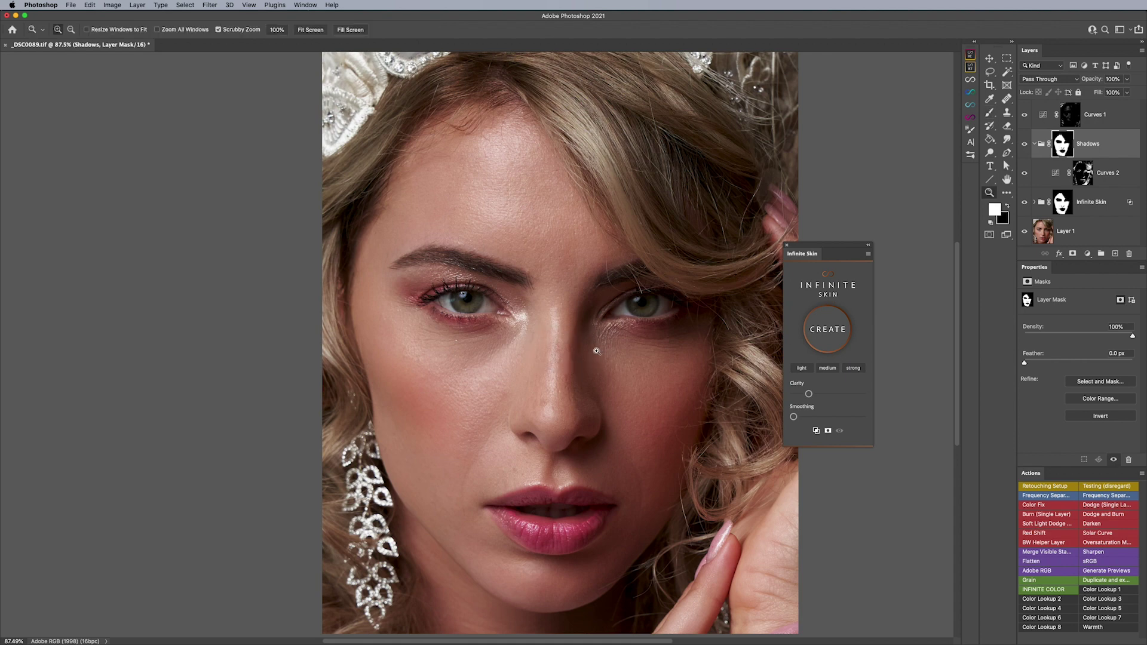
alt+click(596, 351)
alt+click(596, 351)
key(b)
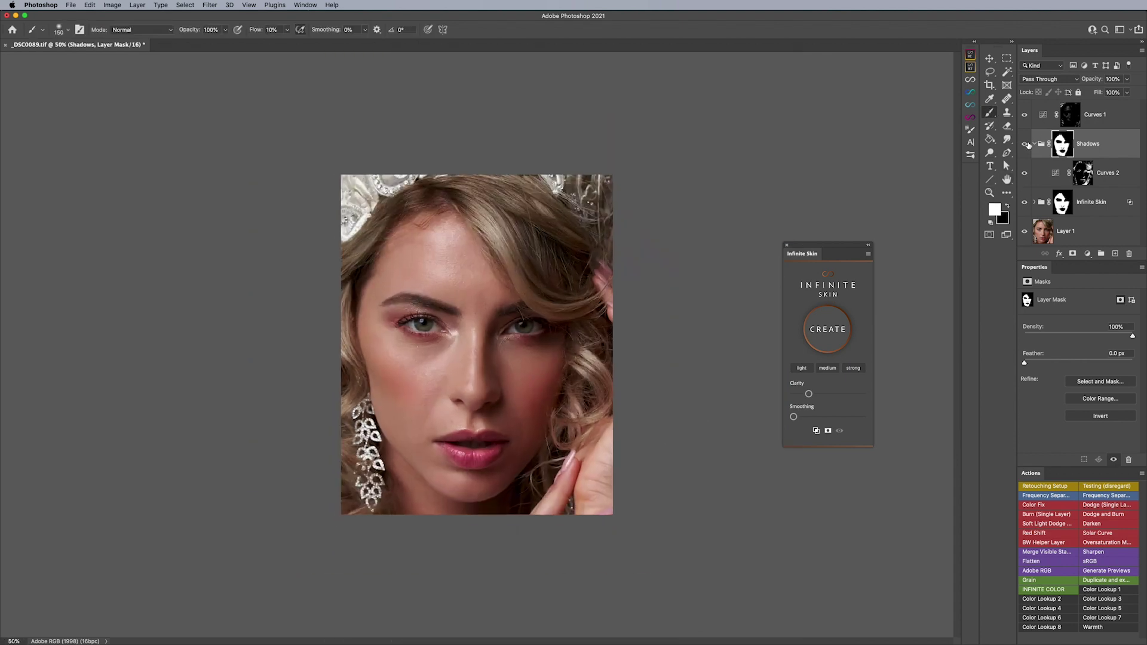
click(1026, 145)
click(1026, 145)
click(1026, 145)
click(1026, 145)
click(1035, 144)
Rename the Curves 1 layer to 'Highlights'.
click(1095, 118)
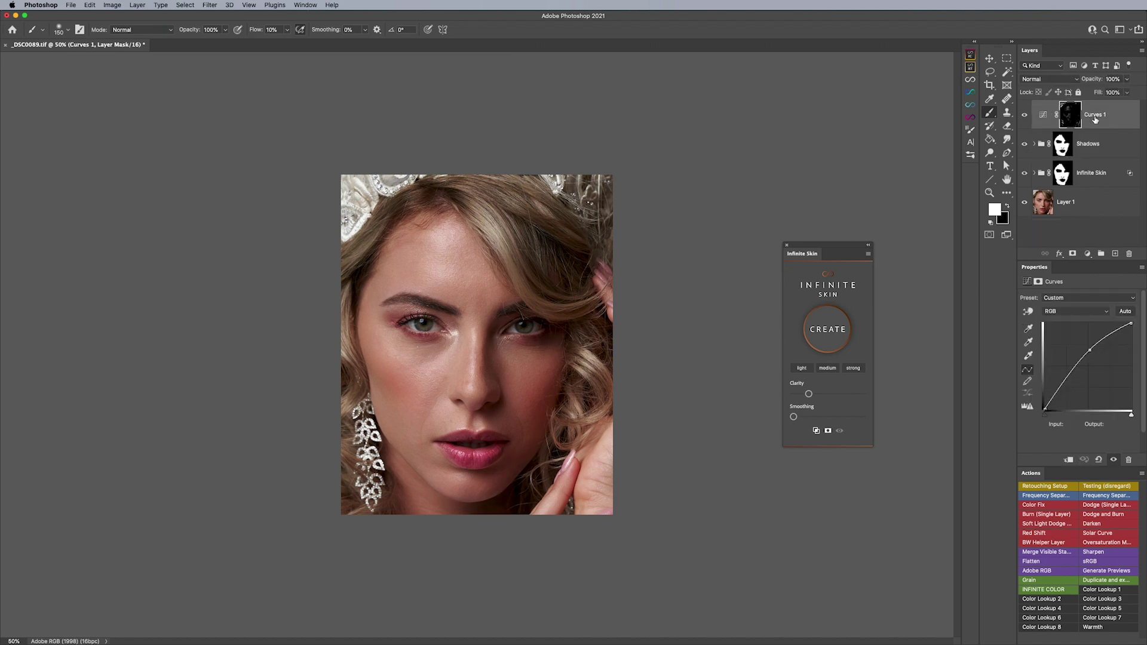
double_click(1095, 117)
text(Highlights)
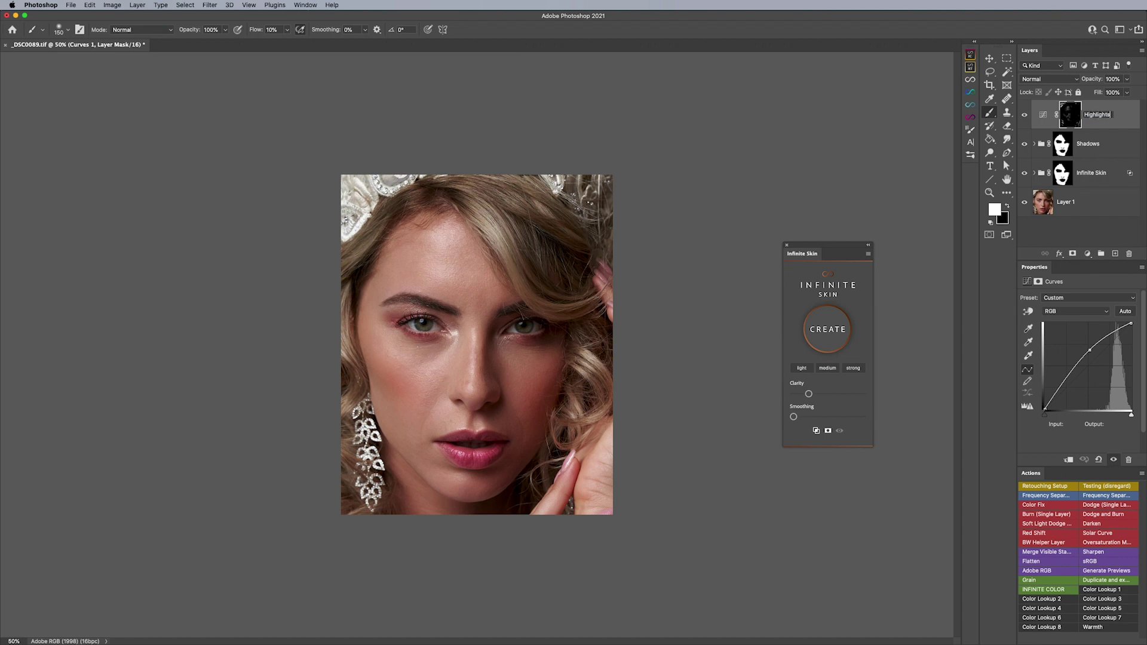
key(Return)
Toggle the Shadows and Highlights curves off and on for a before/after, leaving both on.
click(1024, 144)
click(1024, 117)
click(1024, 116)
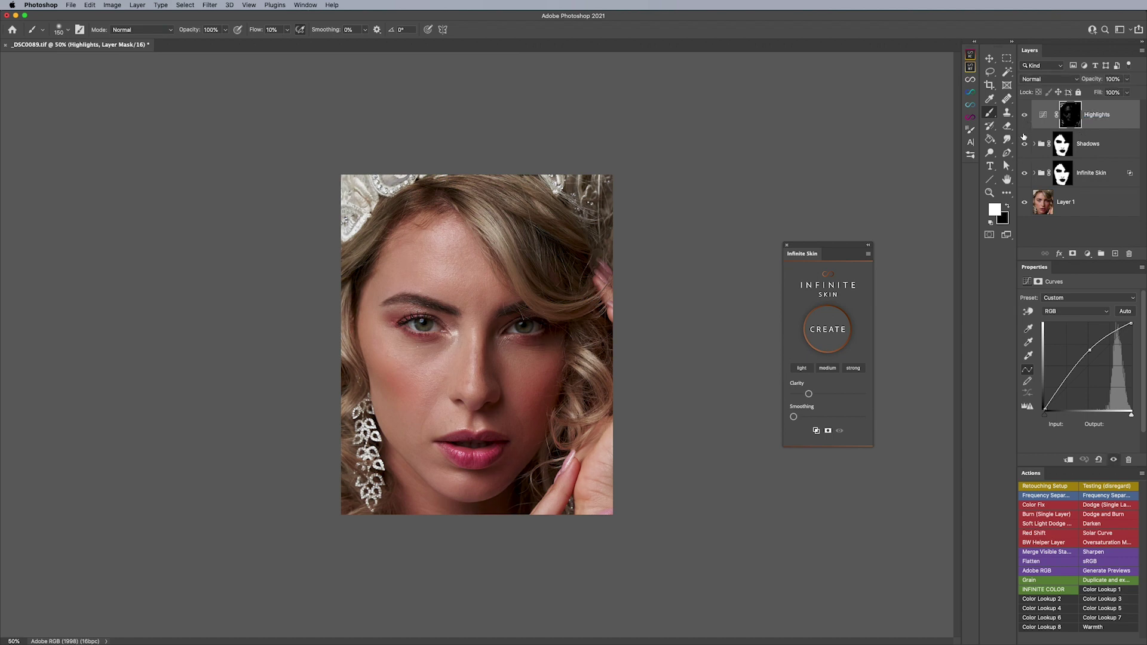
click(1024, 138)
click(1024, 115)
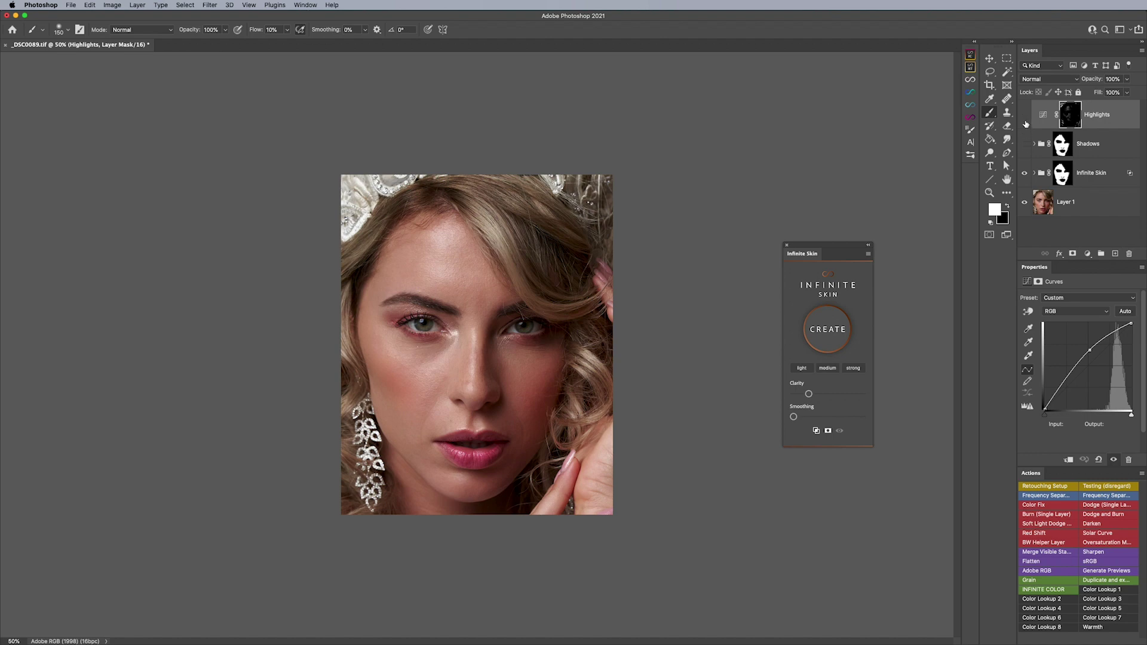
click(1024, 144)
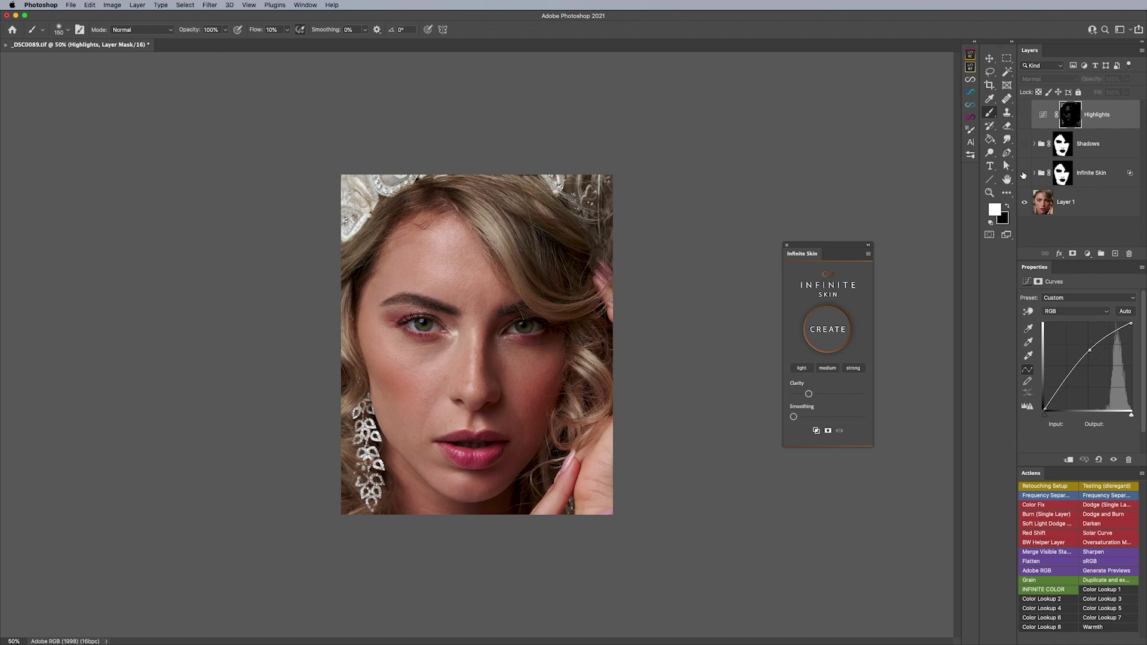
click(1023, 145)
click(1025, 118)
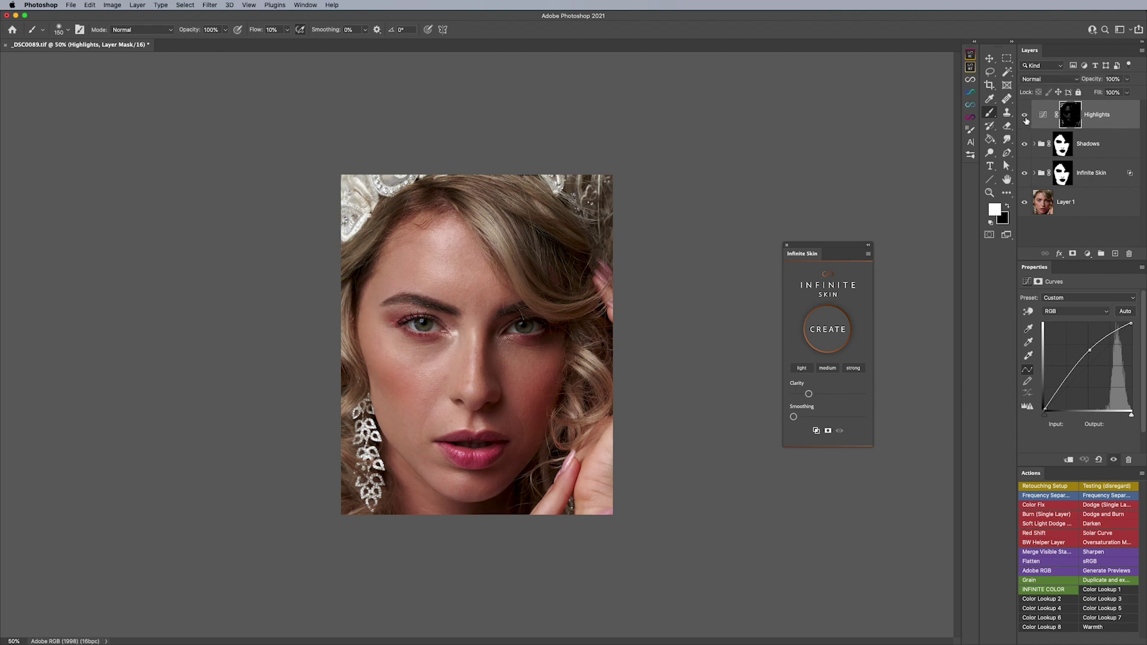
click(1061, 173)
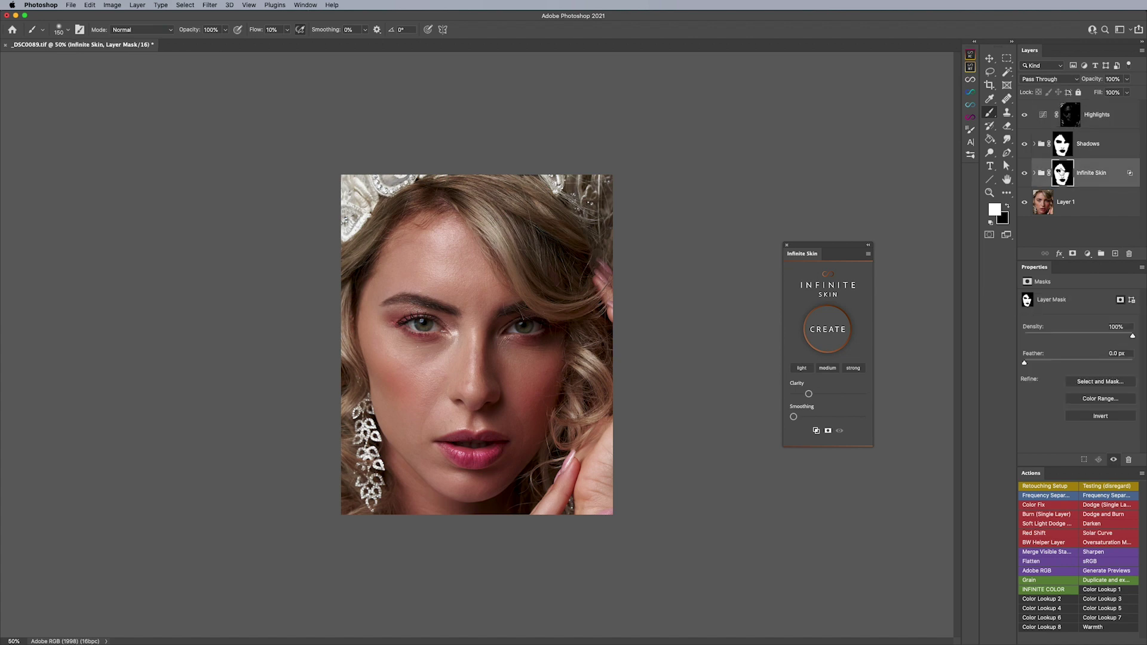
click(1024, 143)
click(1025, 114)
click(1025, 114)
click(1024, 143)
click(1023, 114)
click(1023, 115)
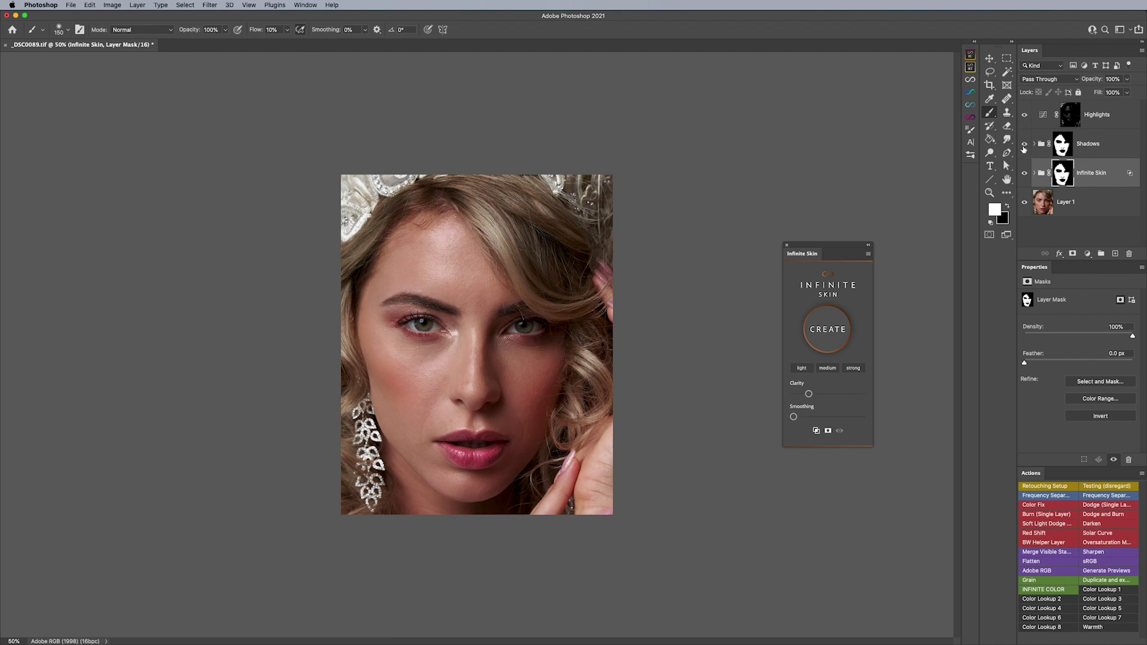